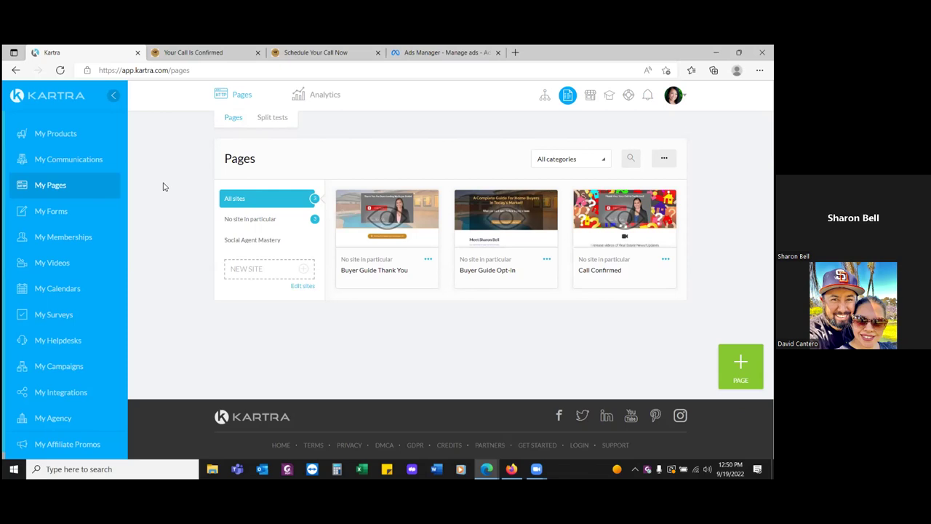
Switch to Meta Events Manager from Ads Manager and start creating a custom conversion.
click(446, 52)
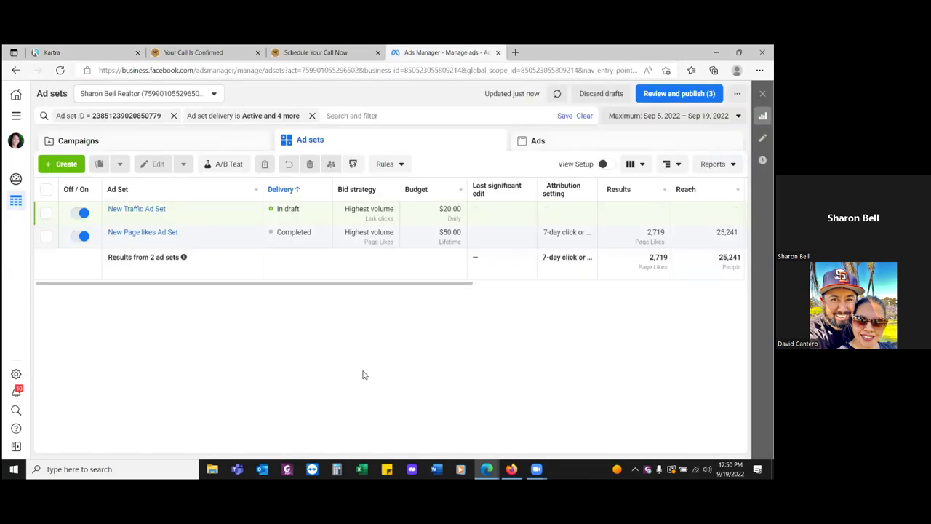
click(16, 116)
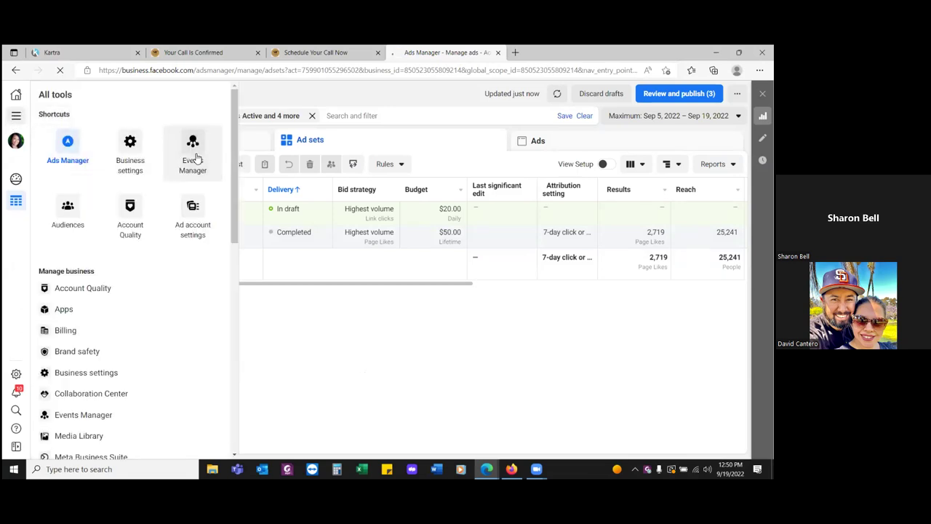
click(192, 154)
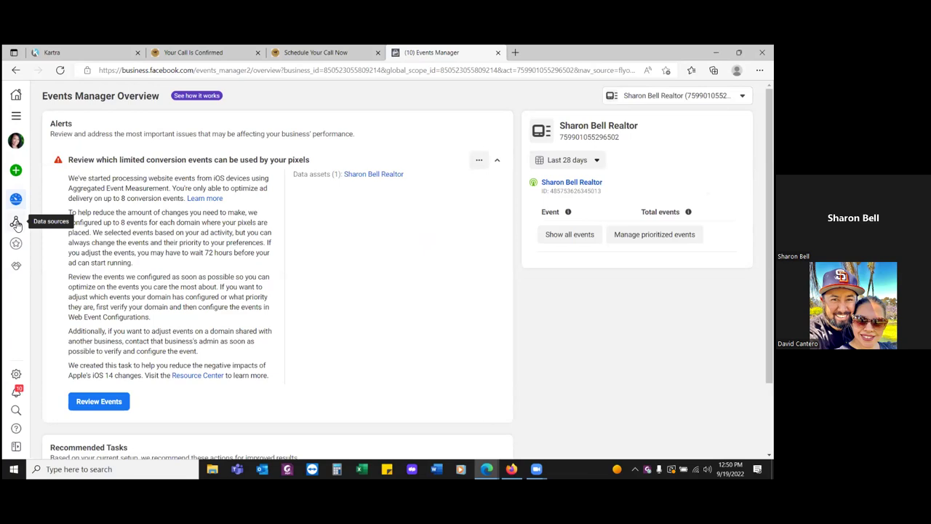
click(17, 226)
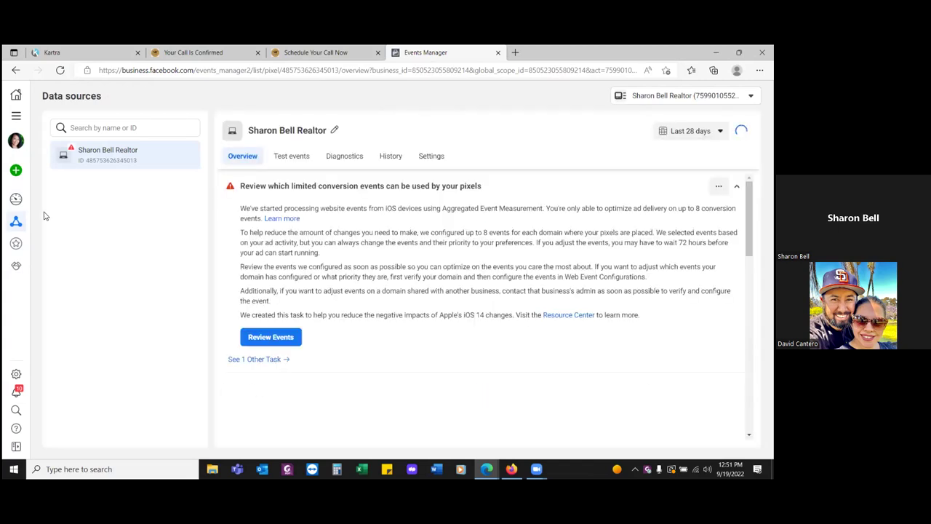
mouse_move(15, 225)
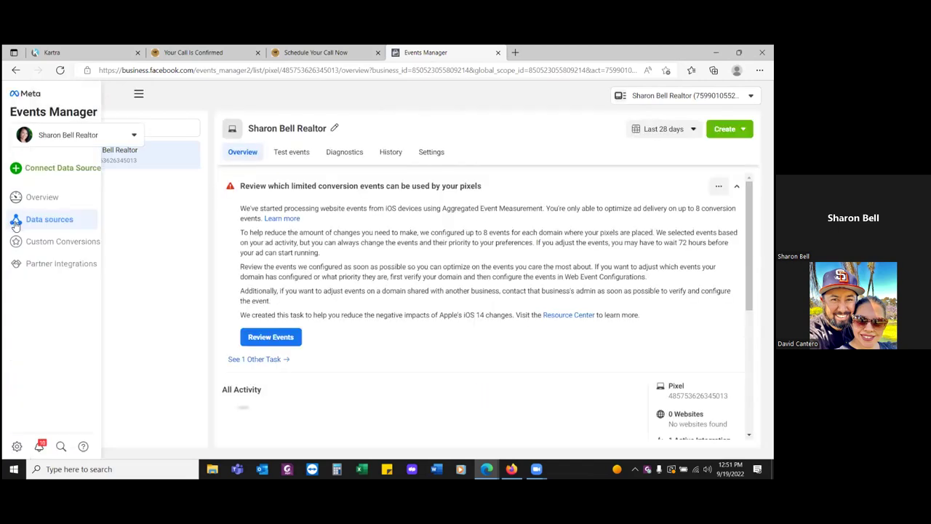
click(46, 240)
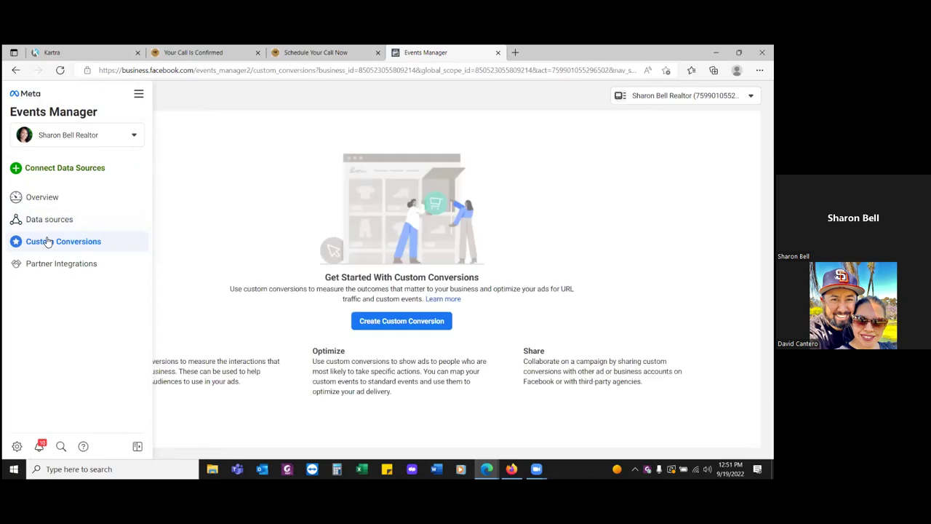
click(413, 324)
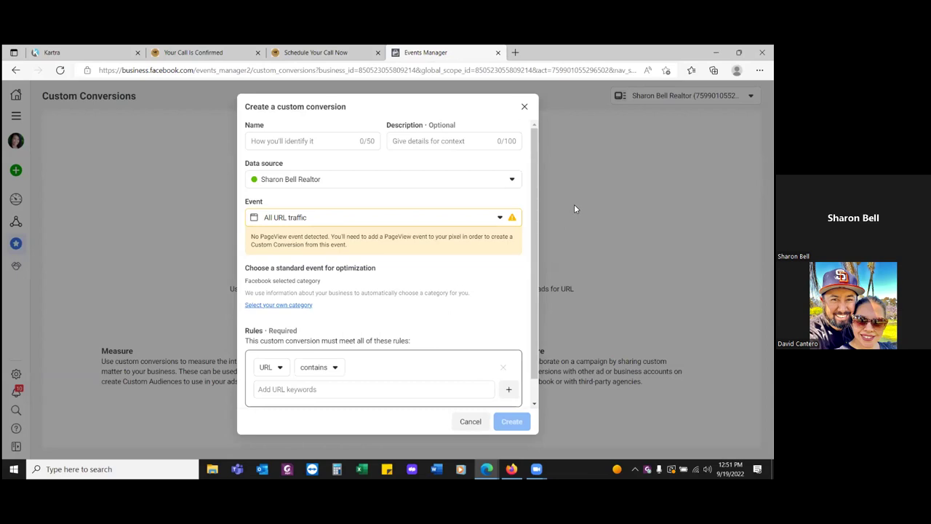
Name the custom conversion "Buyer Guide Leads".
click(288, 139)
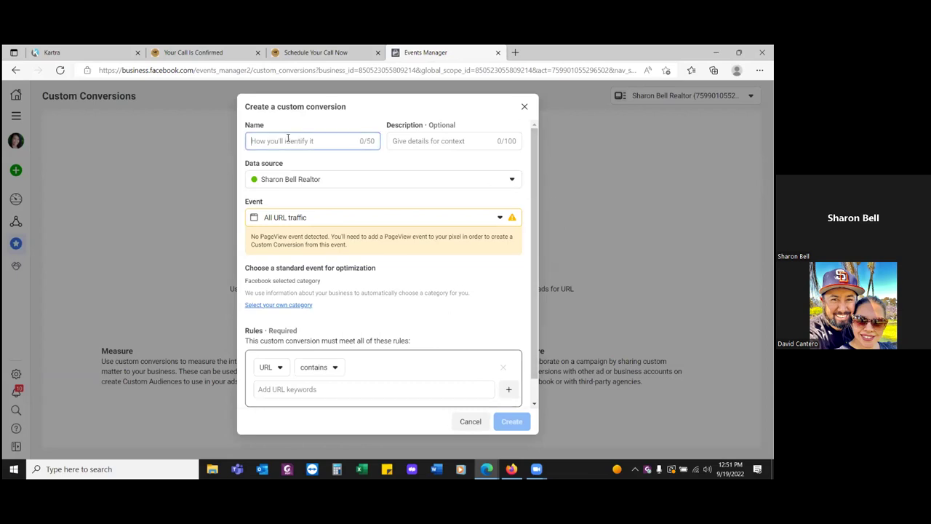
text(Buyer G)
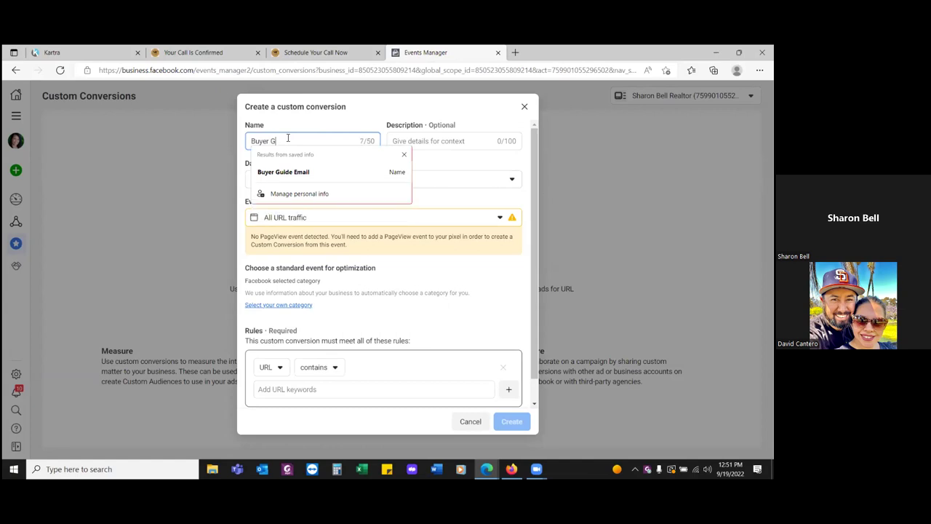
text(uide Leads)
click(320, 120)
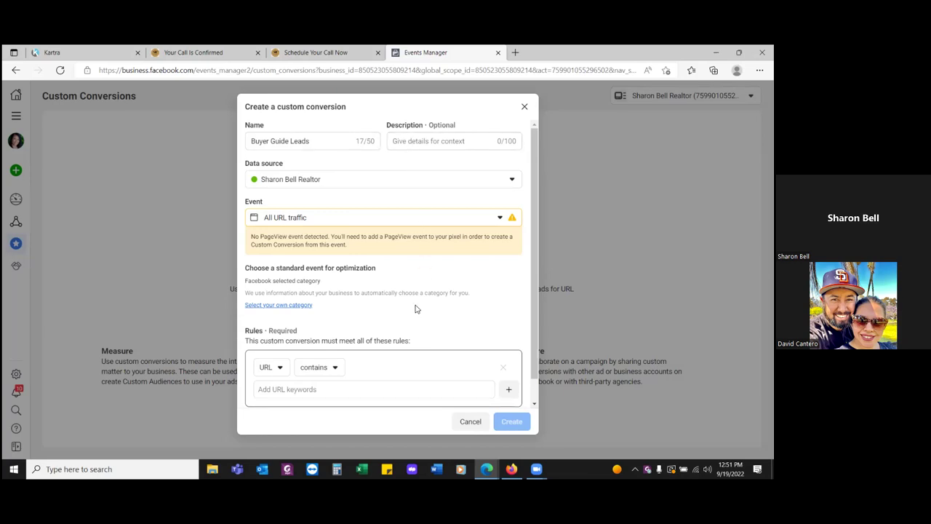
Choose Lead as the custom conversion's standard event for optimization instead of the Facebook-selected category.
click(285, 306)
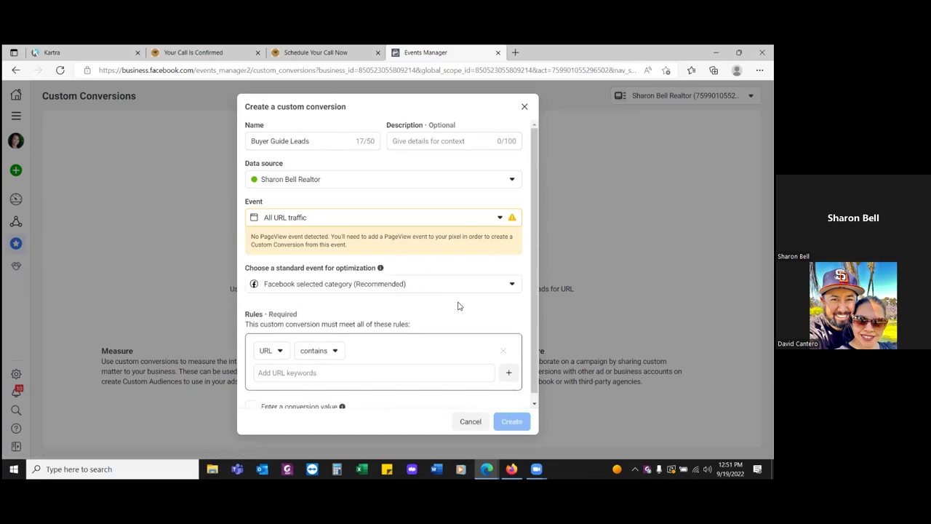
click(512, 284)
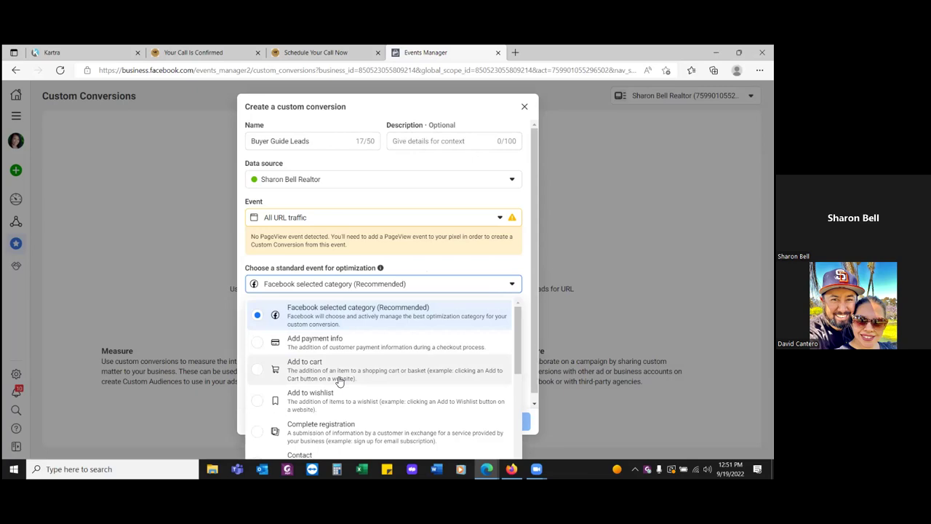
scroll(339, 374, down, 5)
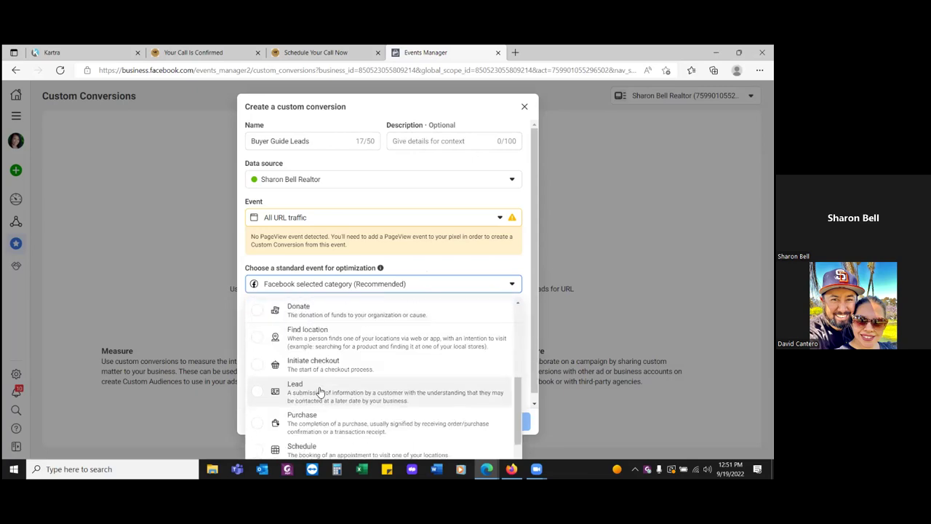
click(320, 391)
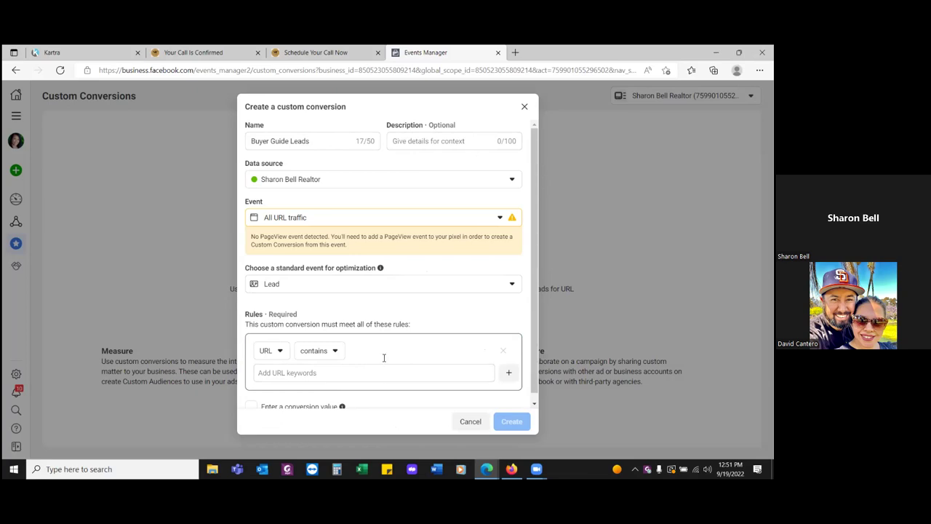
click(307, 373)
text(https://www.sharonbellrealtor.com/ThankYou)
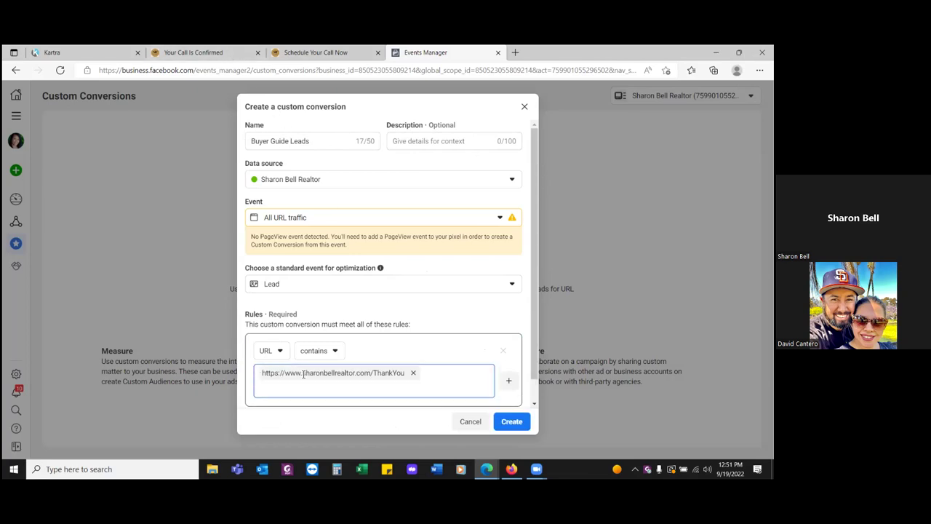
click(448, 315)
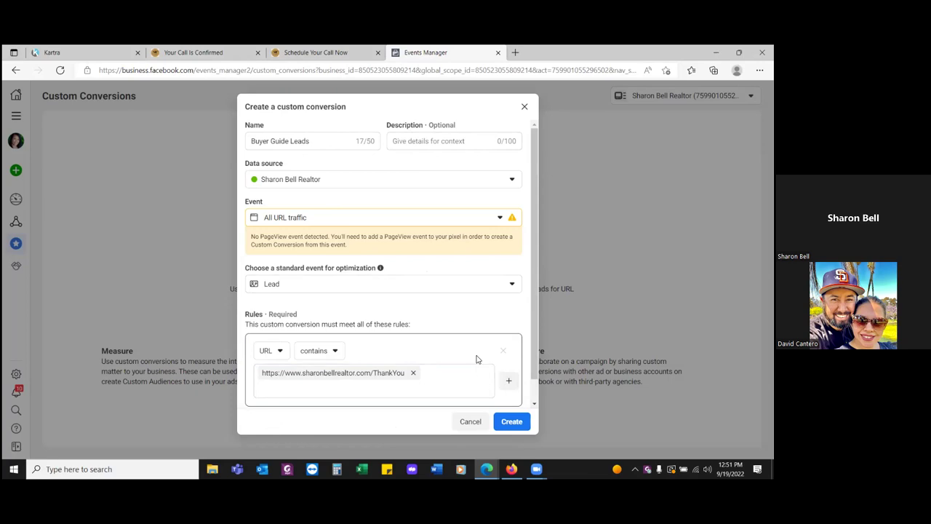
click(511, 421)
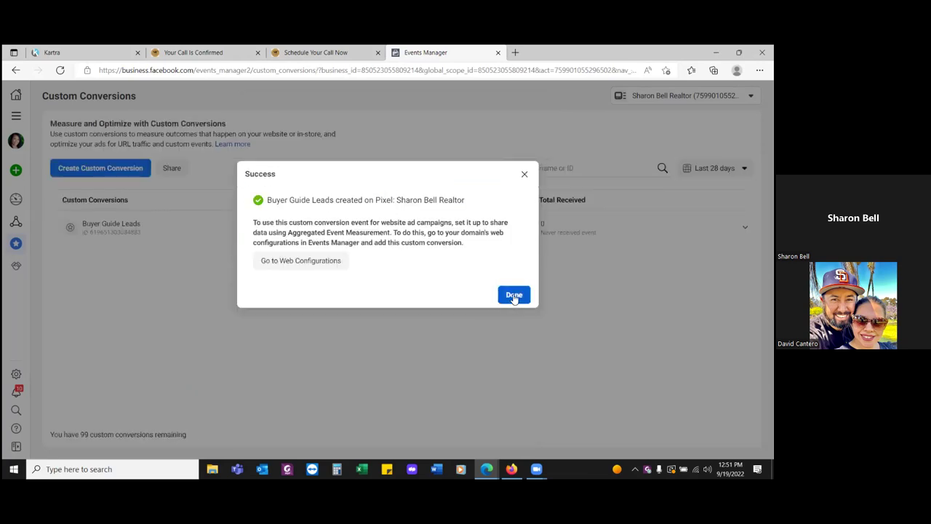
Go to the web event configurations and open the verified domain's events for editing.
click(286, 262)
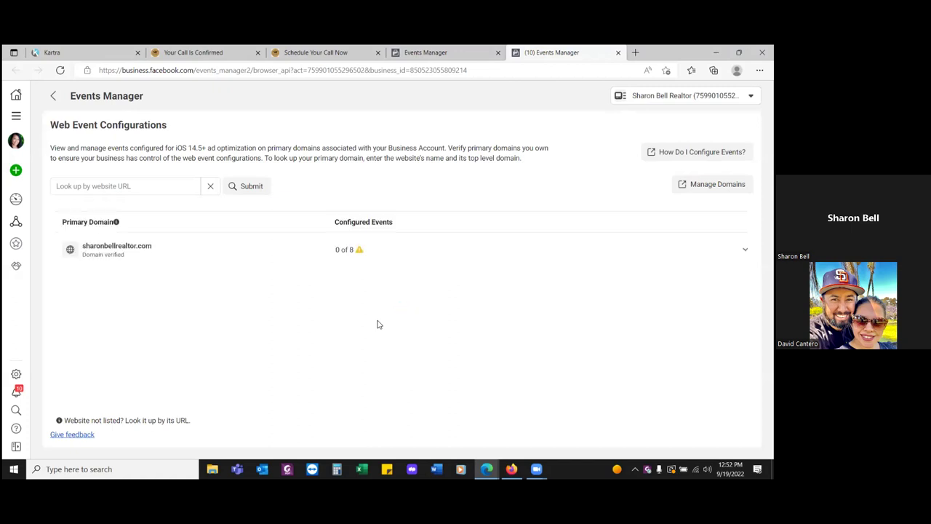
click(134, 251)
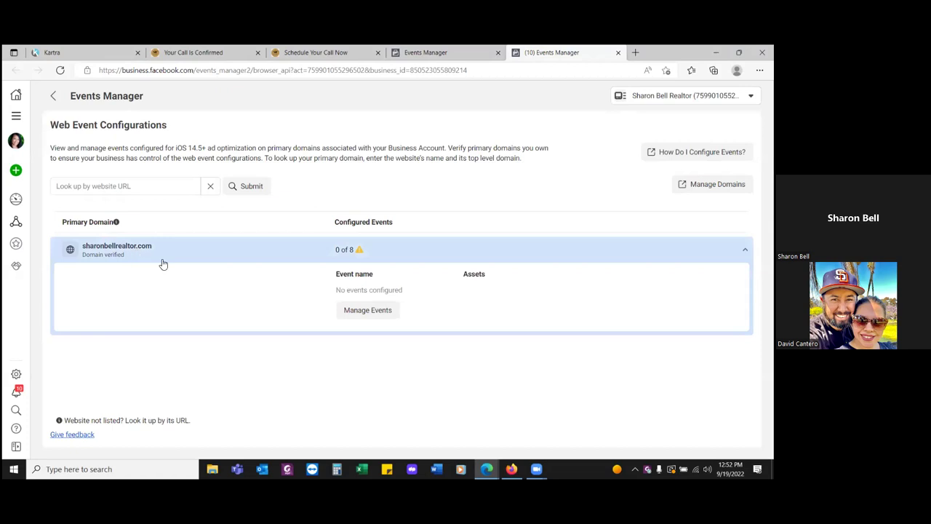
click(360, 314)
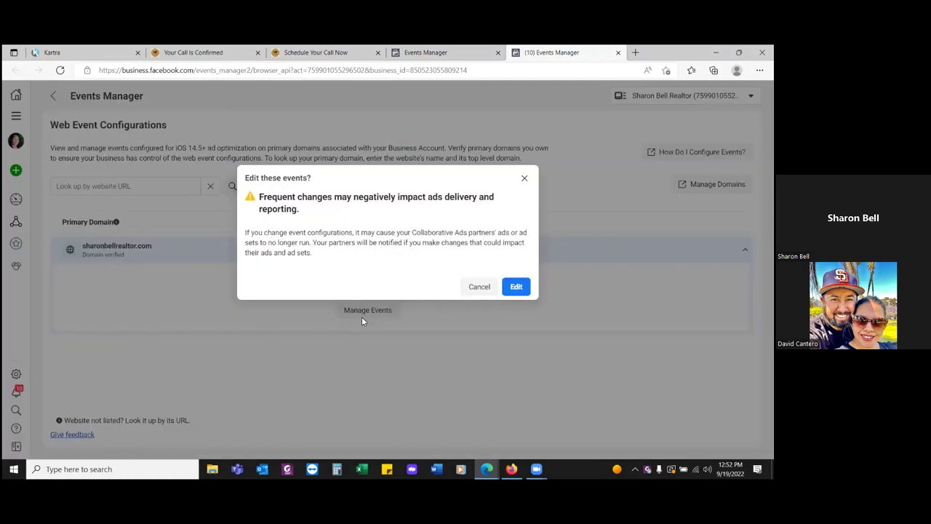
click(518, 290)
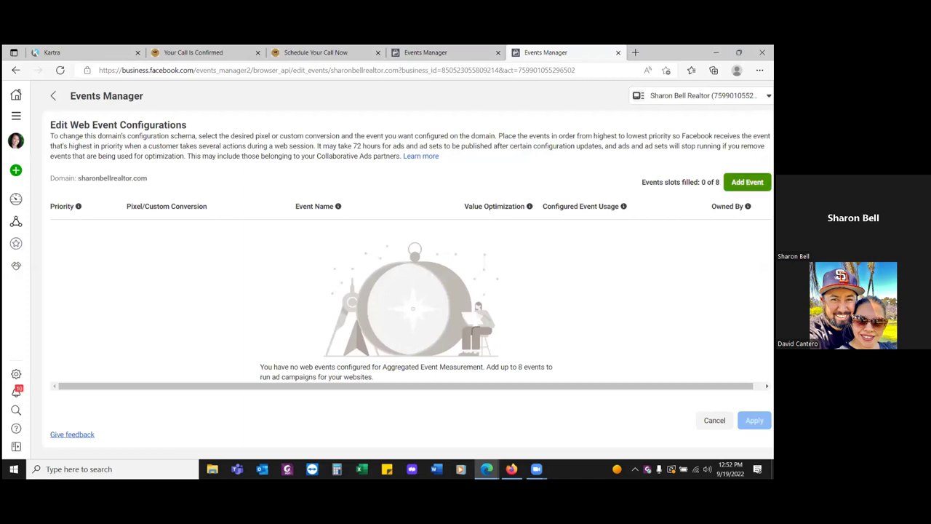
Add an event to the domain with Custom Conversion as its source and Buyer Guide Leads as its event name.
click(747, 182)
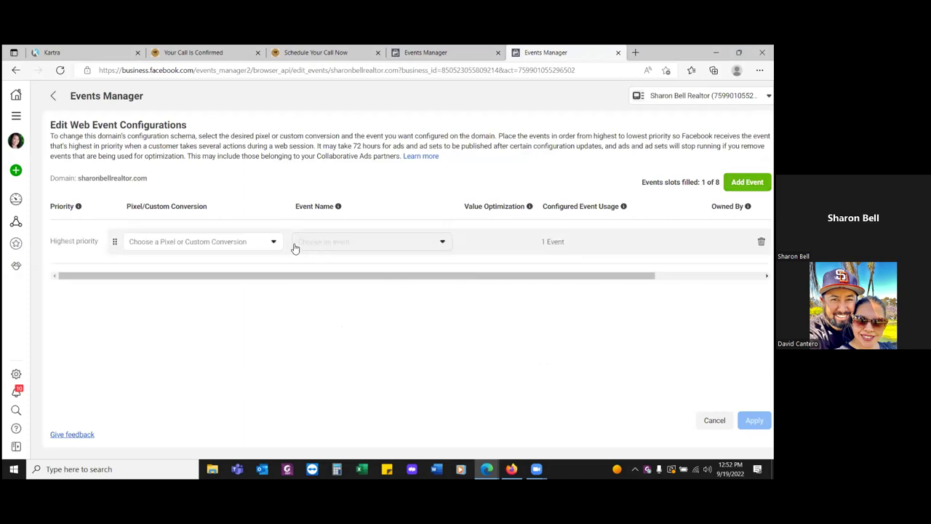
click(270, 242)
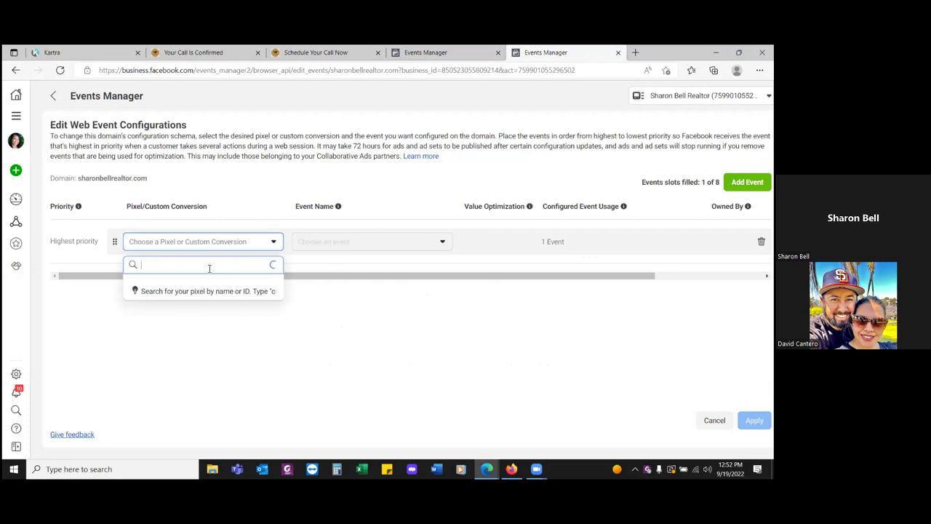
click(203, 301)
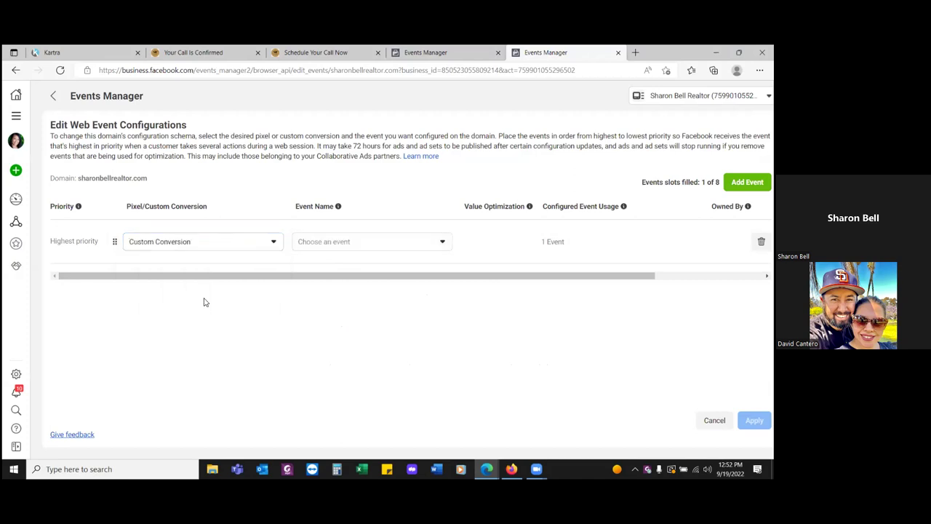
click(391, 246)
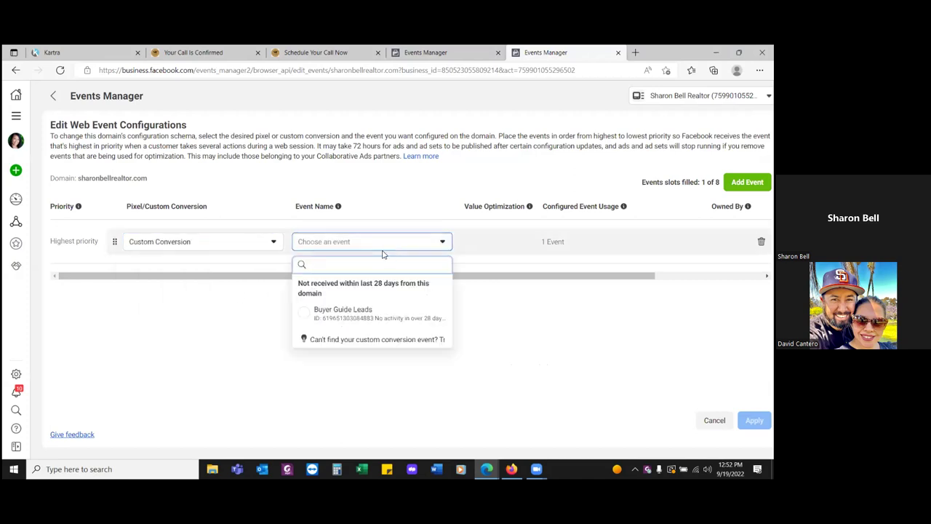
click(359, 312)
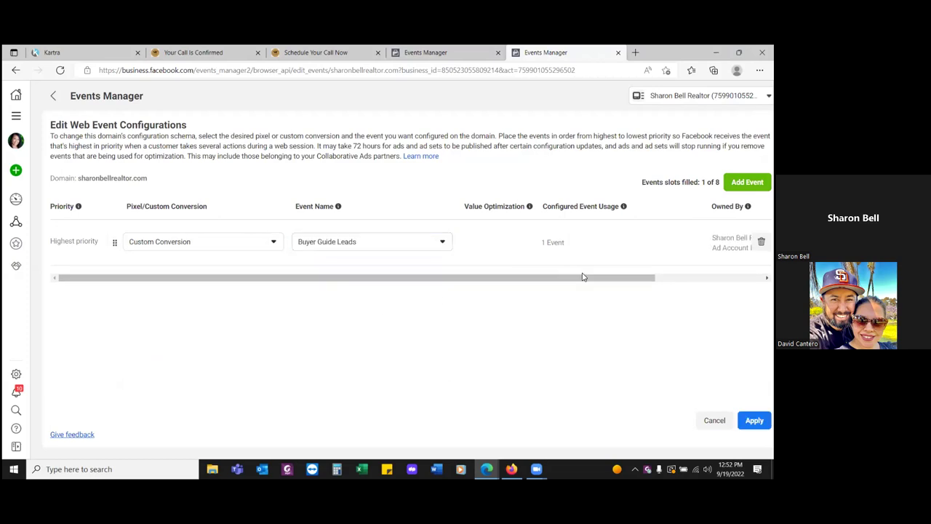
Apply and confirm the domain's event configuration changes.
click(754, 419)
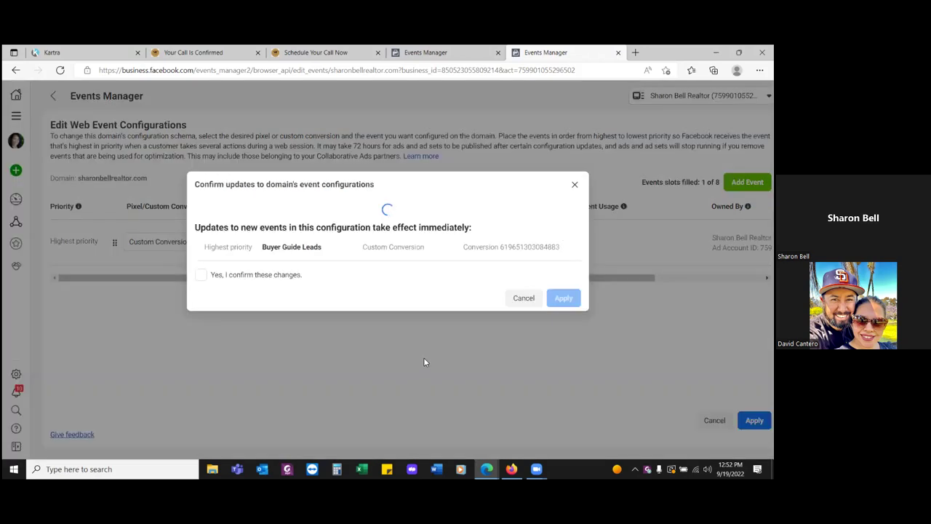
click(203, 274)
click(563, 297)
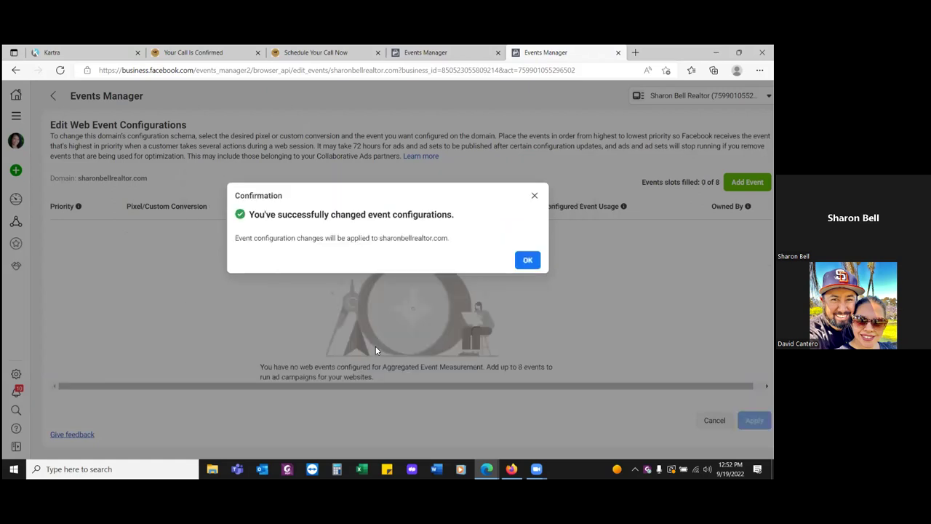
click(527, 261)
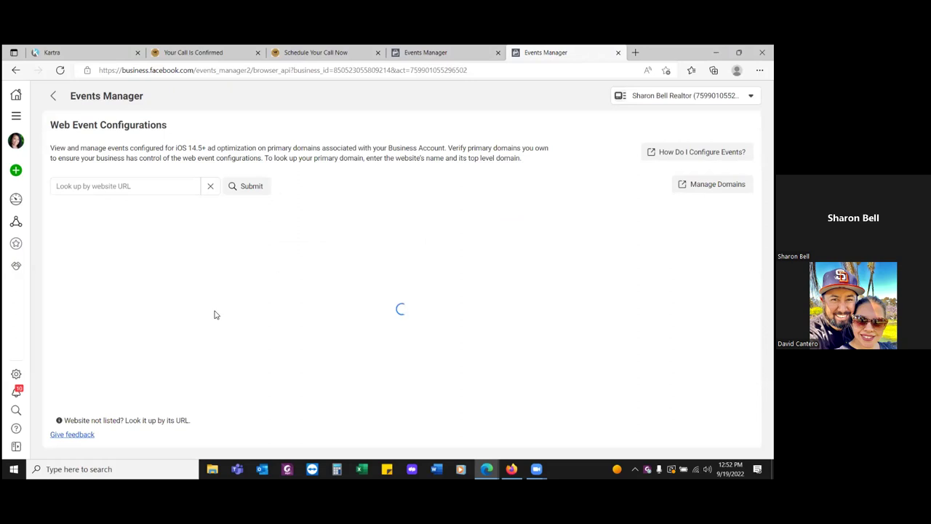
Open the Pixels data source in the Business settings.
click(13, 117)
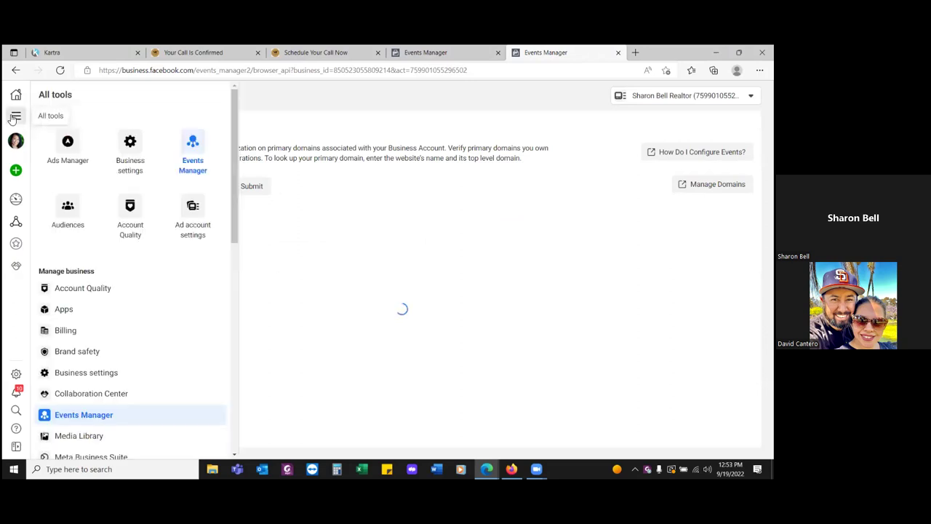
click(127, 162)
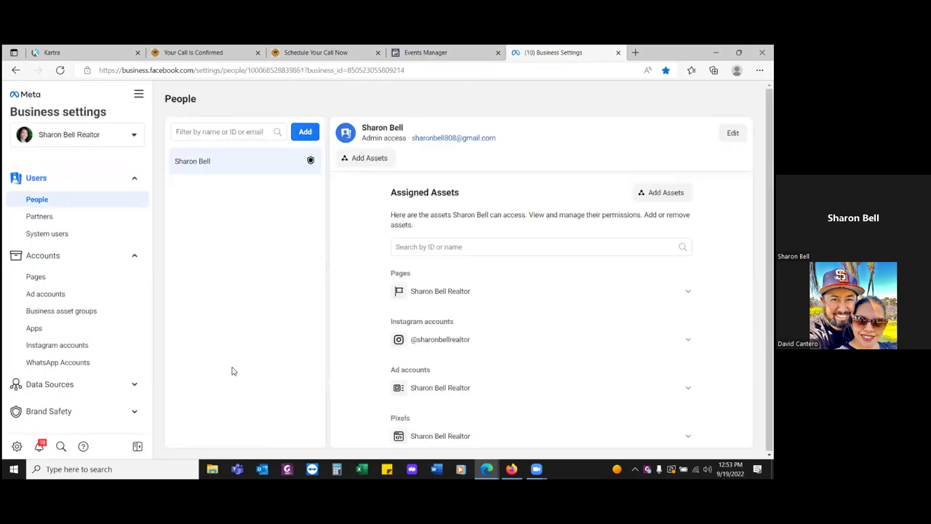
click(49, 384)
click(38, 300)
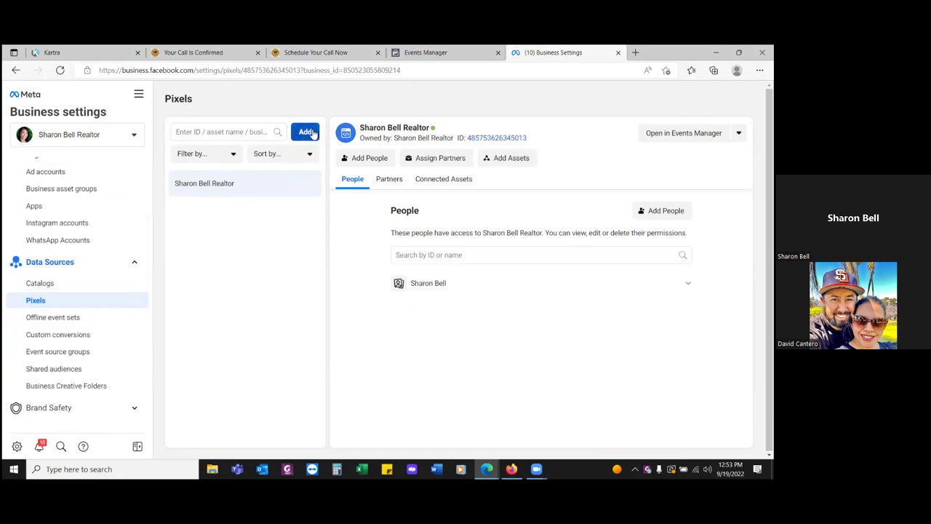
Add the realtor's ad account as an asset of the pixel.
click(513, 157)
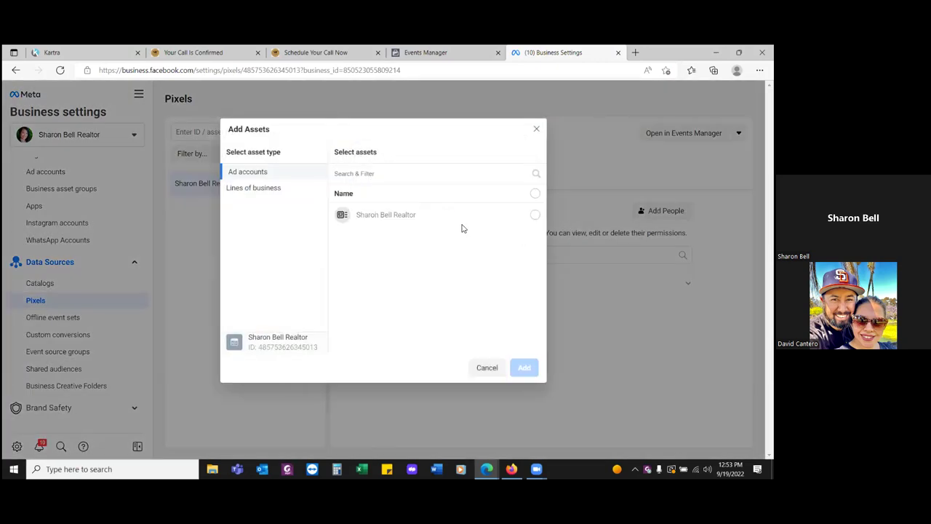
click(536, 216)
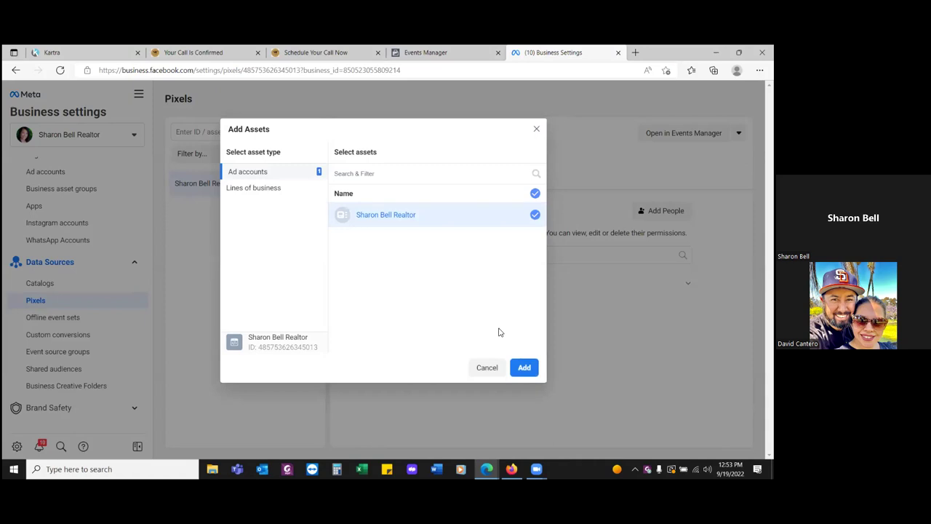
click(527, 368)
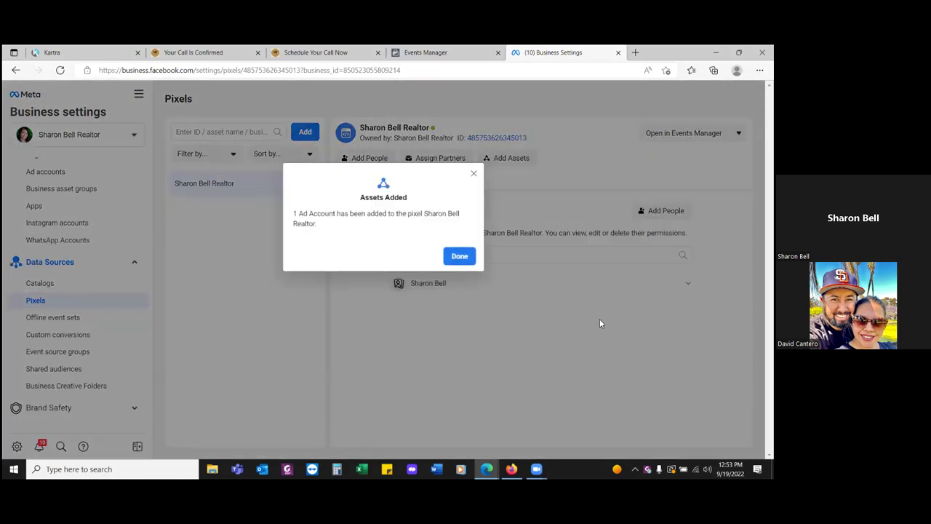
Close the asset confirmation and check the business's Custom conversions data source, reloading the page.
click(464, 255)
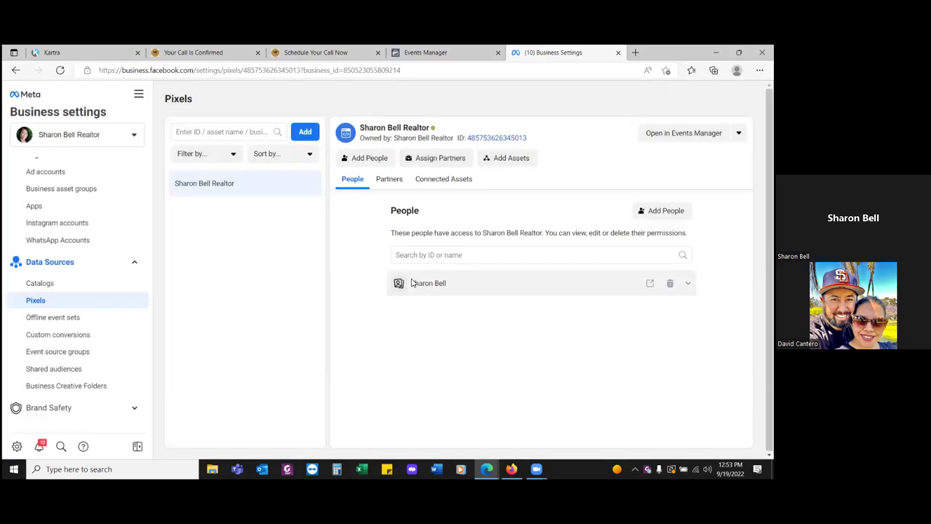
click(62, 334)
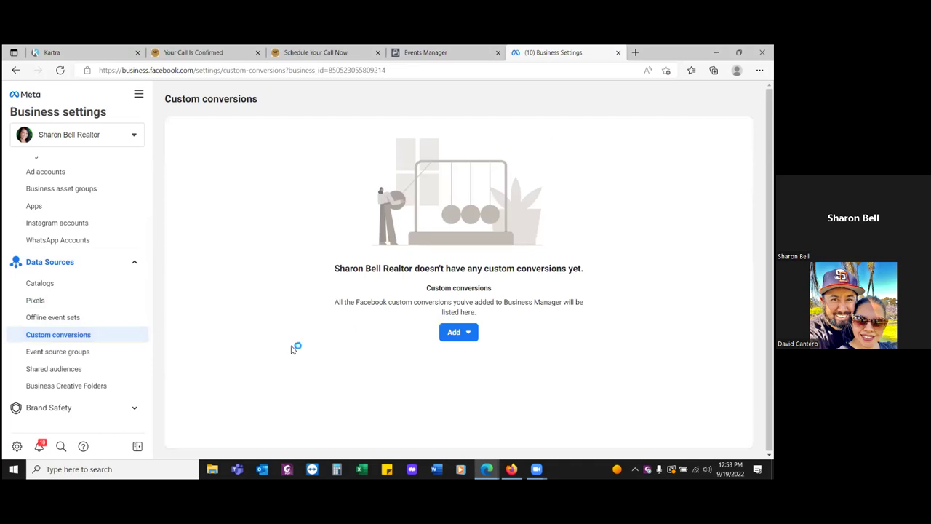
click(59, 70)
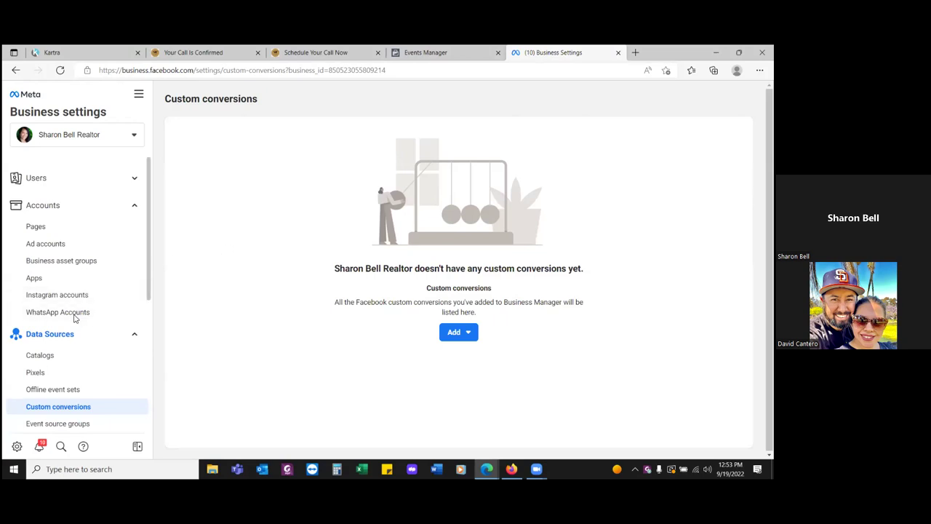
Open Events Manager for the business and reload the buyer guide Thank You page.
click(138, 94)
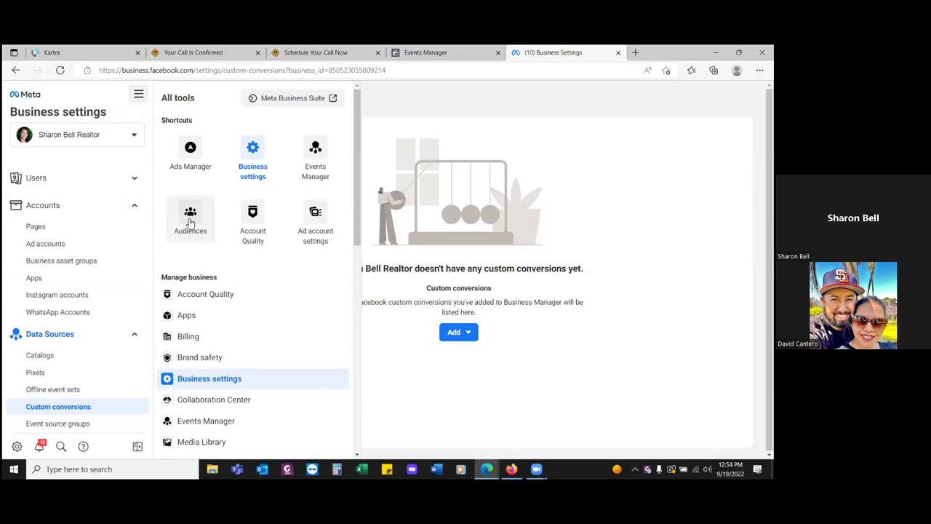
click(315, 152)
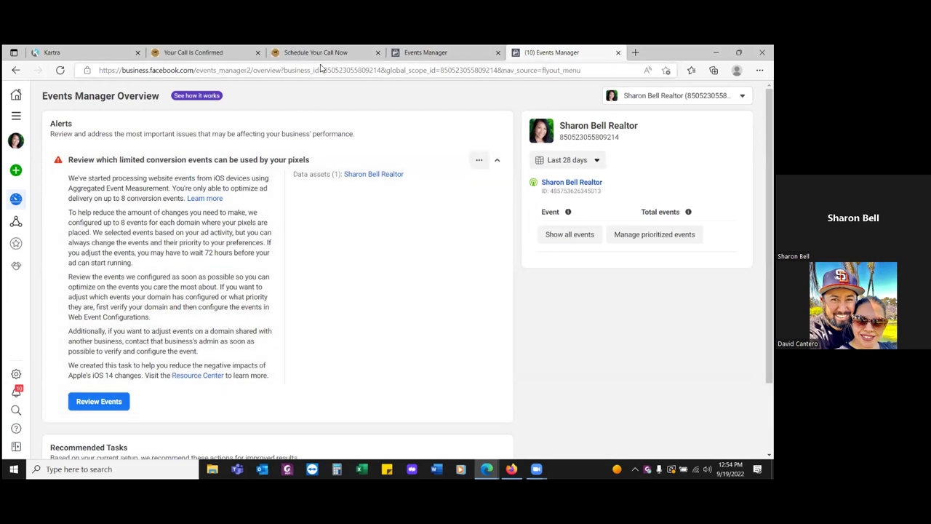
click(315, 52)
click(61, 71)
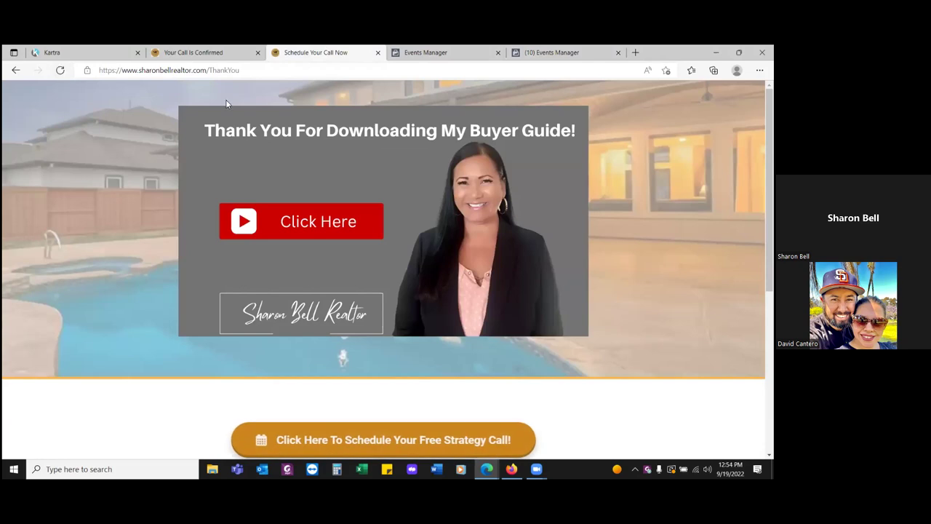
Close the duplicate Events Manager page and check the status of Buyer Guide Leads in the Custom Conversions list.
click(538, 52)
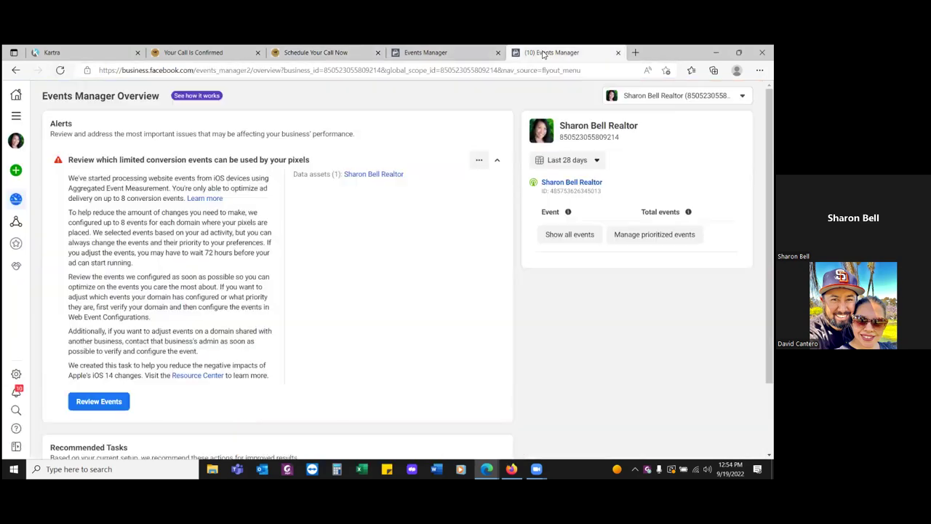
click(499, 53)
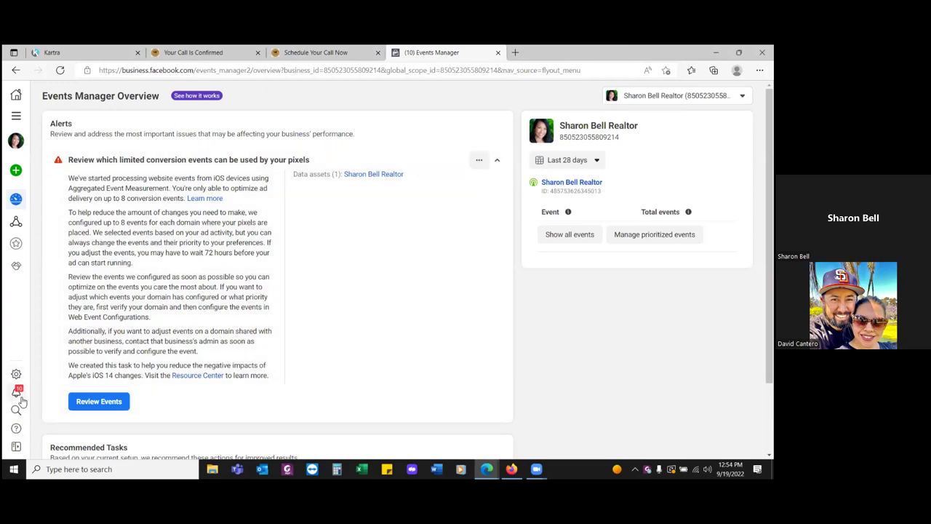
mouse_move(21, 226)
click(48, 241)
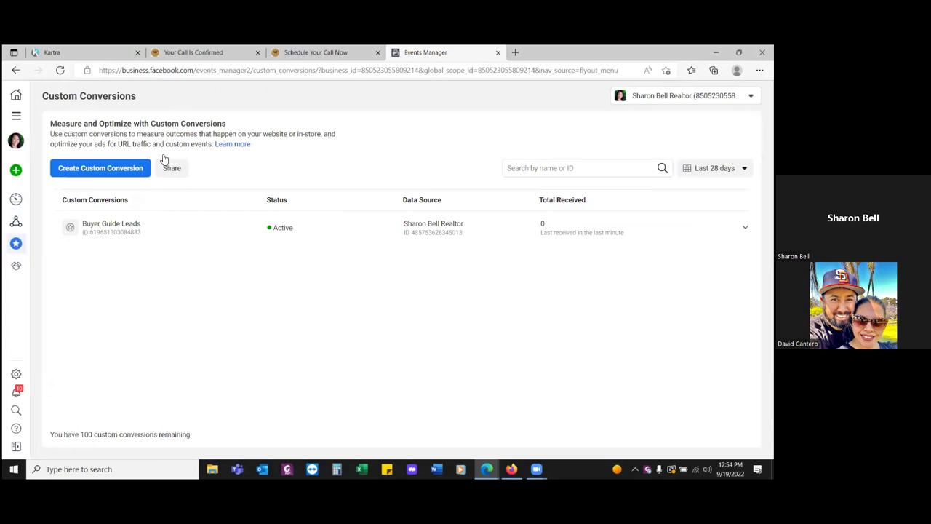
Open Ads Manager and remove the ad set ID and ad set delivery filters from the campaign list.
click(16, 117)
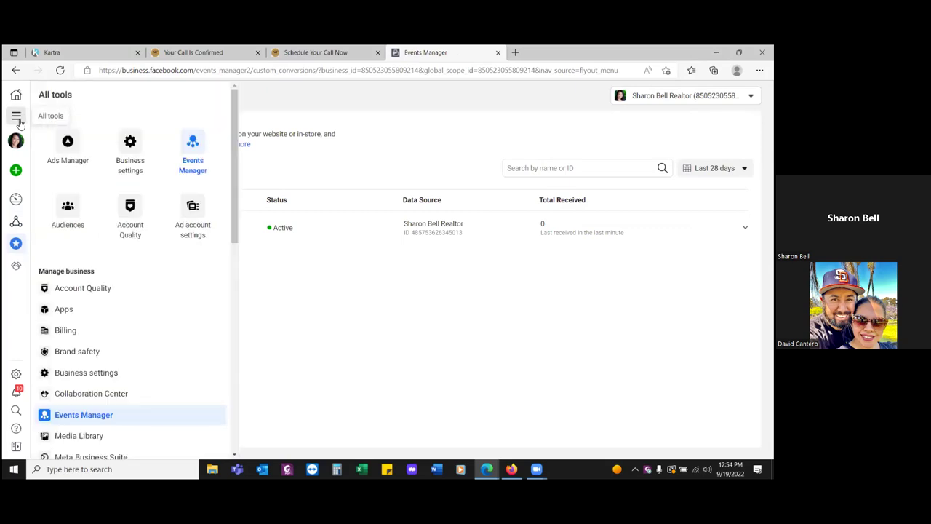
click(68, 146)
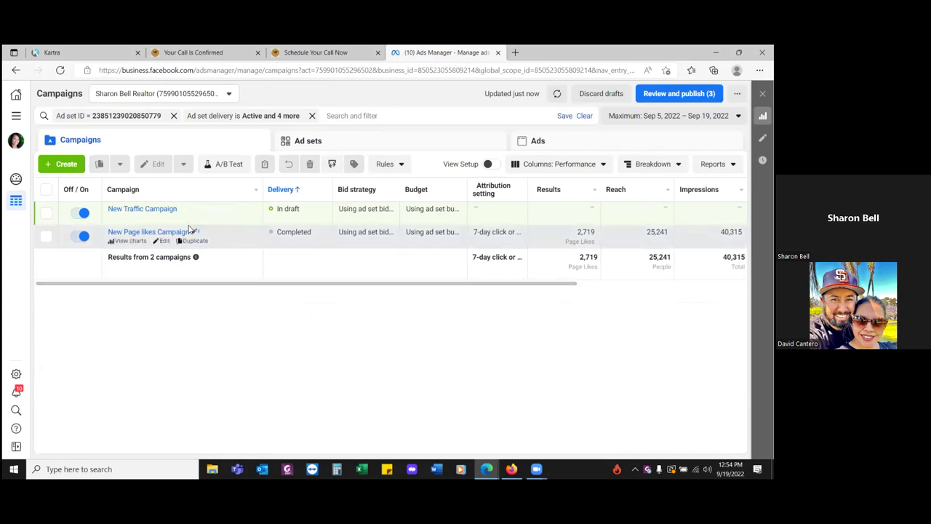
click(173, 119)
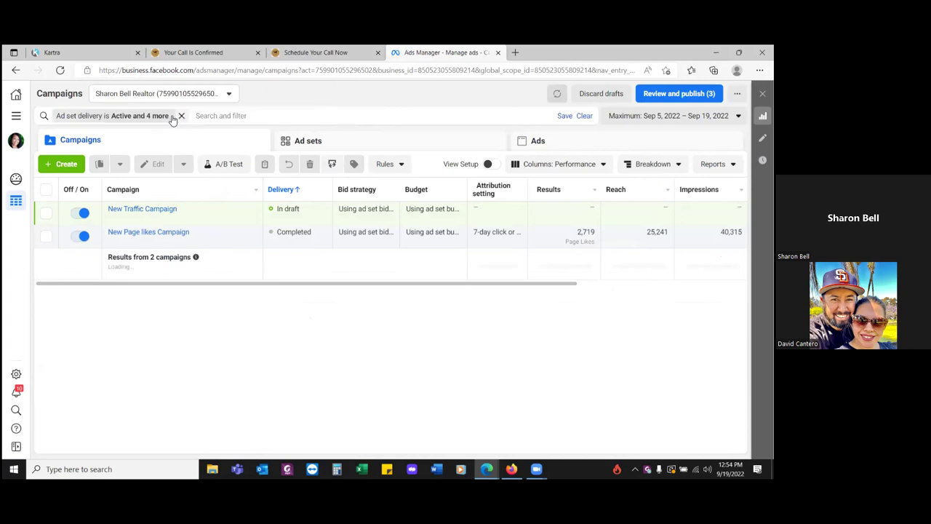
click(182, 116)
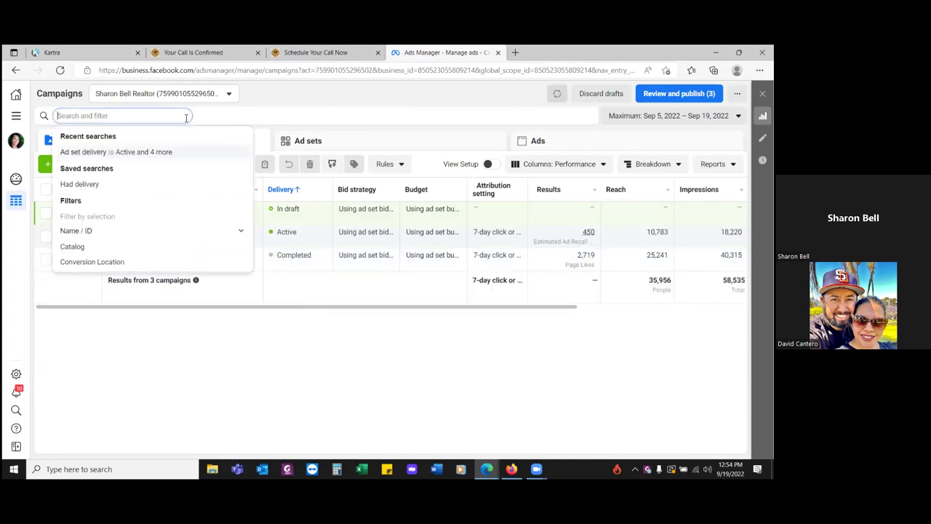
click(275, 362)
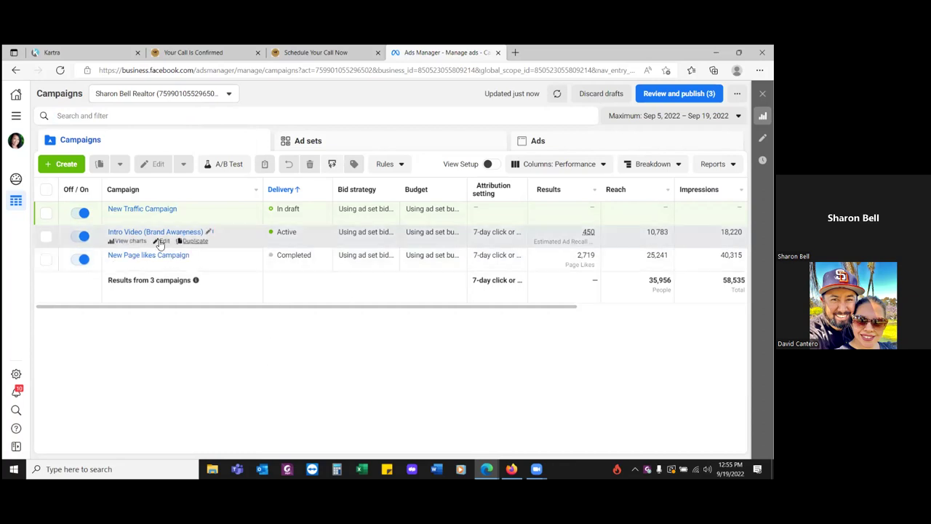
Turn off the New Page likes Campaign together with its ad set and its ad.
click(77, 260)
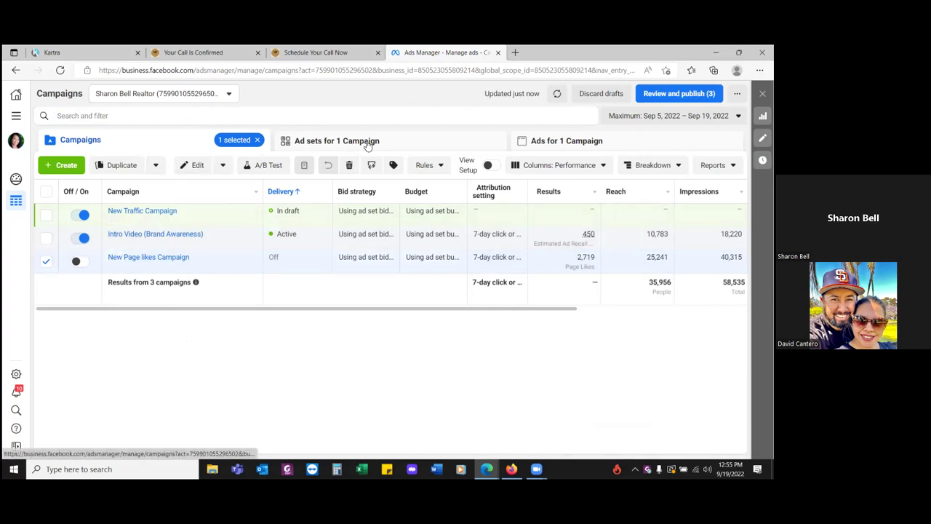
click(430, 144)
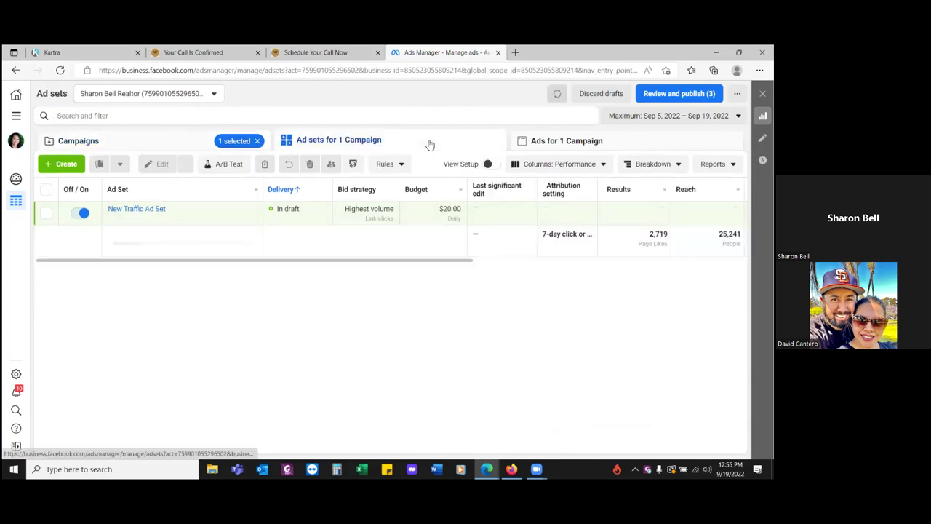
click(88, 210)
click(79, 214)
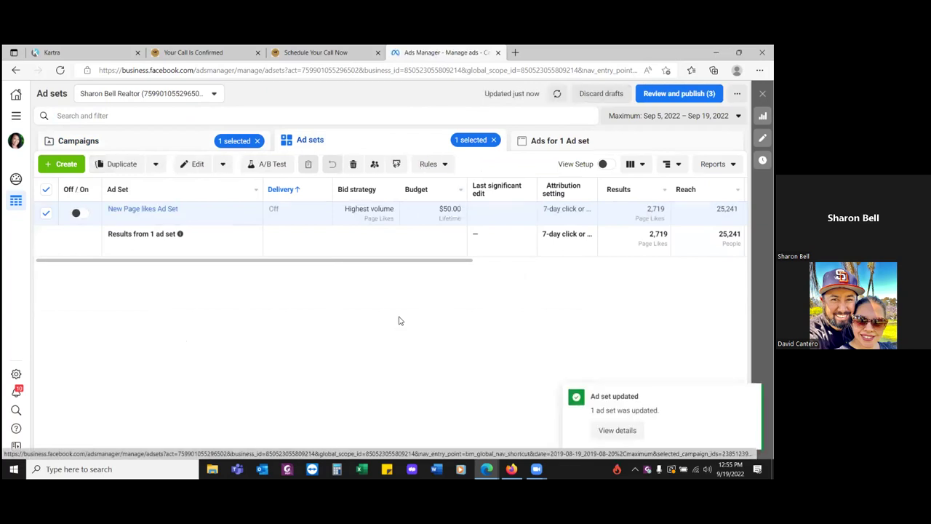
click(597, 140)
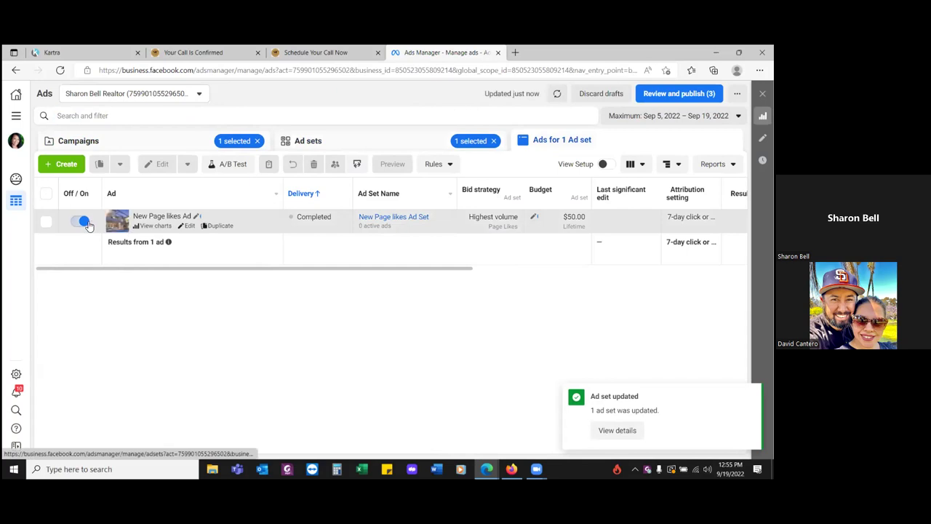
click(83, 224)
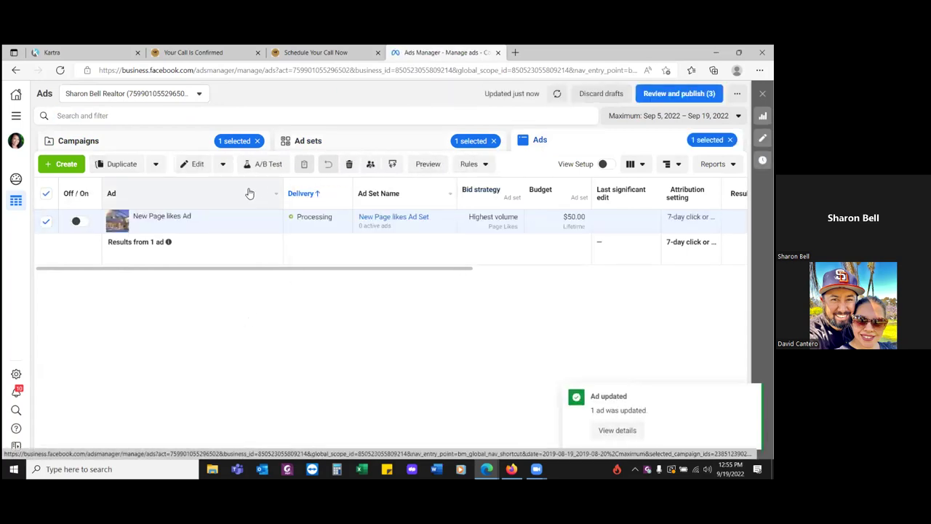
Deselect the New Page likes ad, ad set and campaign, ending in the campaign list.
click(46, 224)
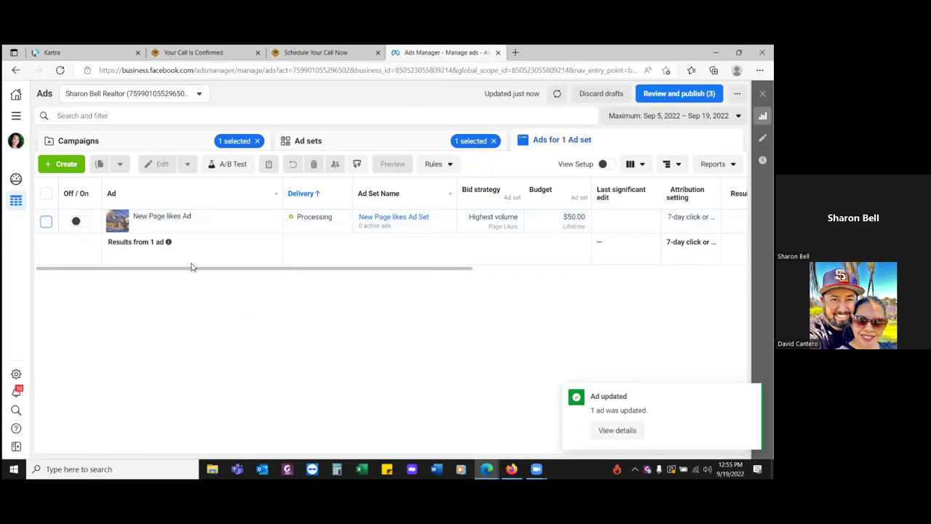
click(334, 139)
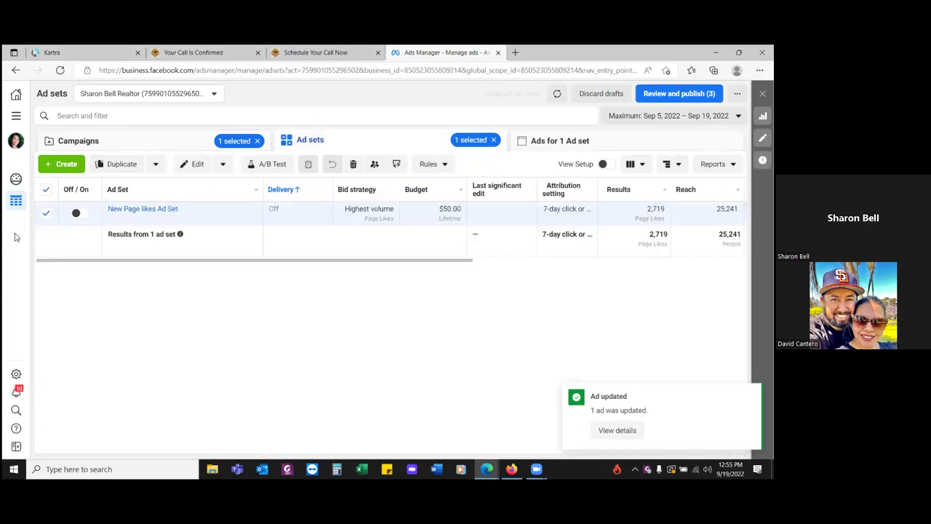
click(46, 212)
click(160, 139)
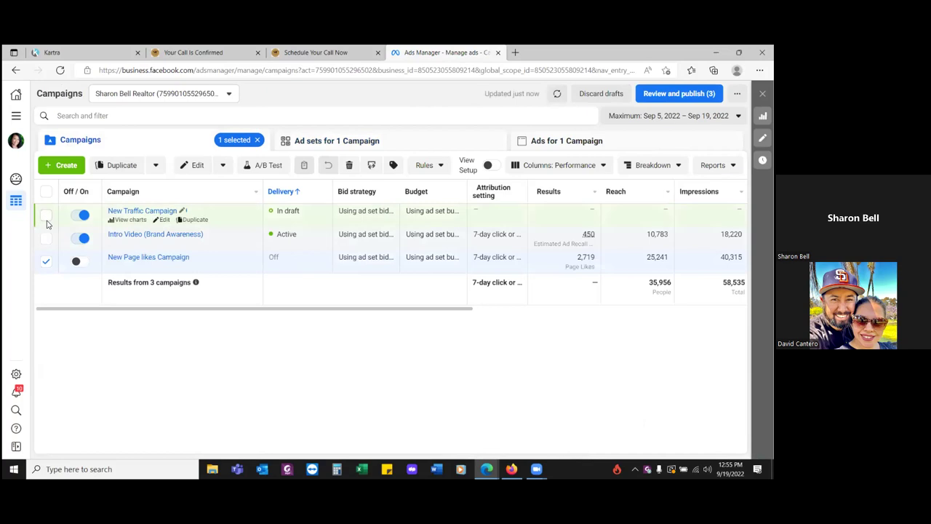
click(45, 263)
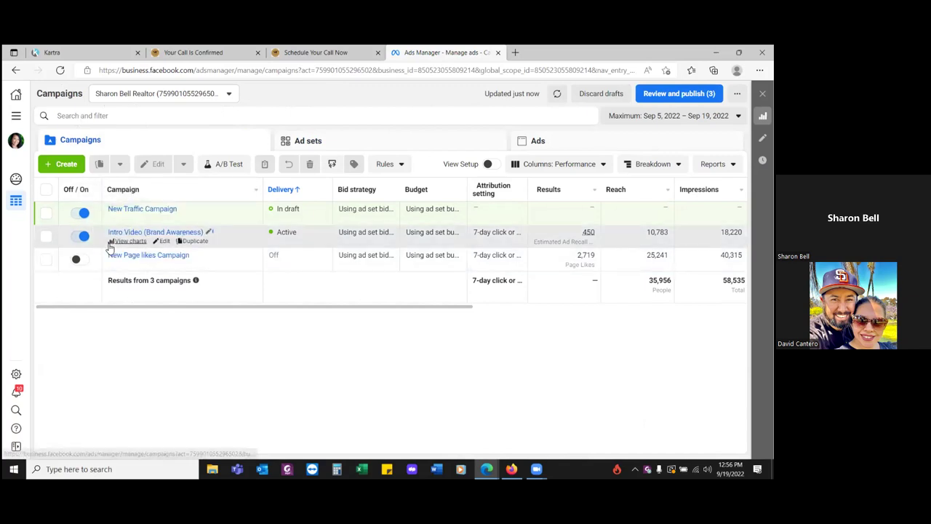
click(45, 262)
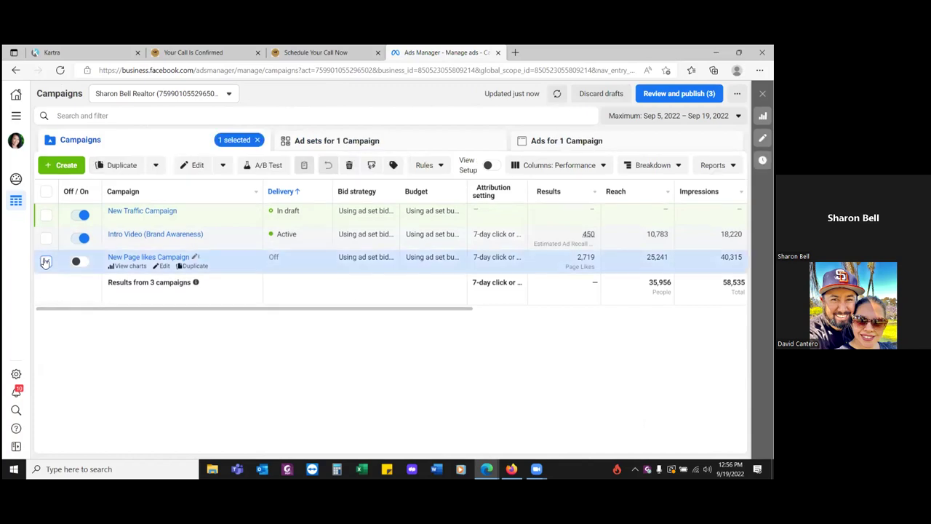
click(45, 262)
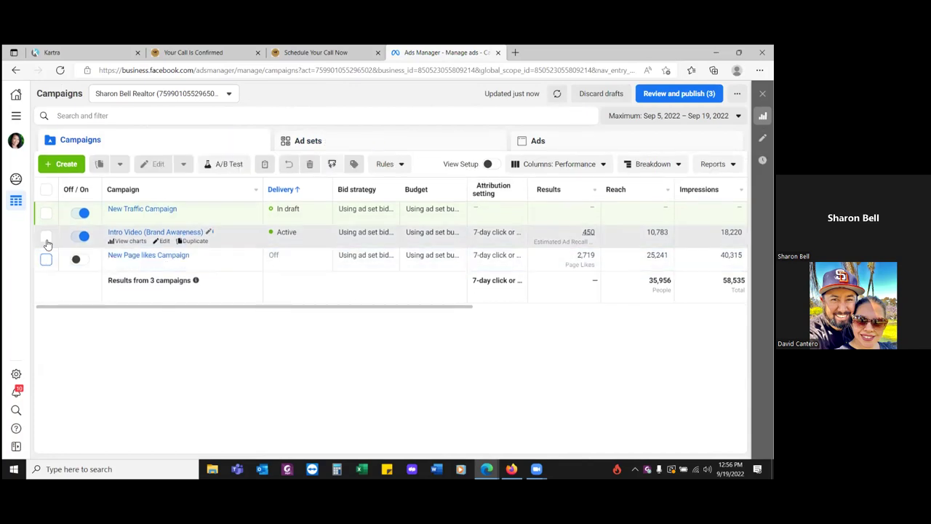
Delete the draft New Traffic Campaign and confirm the deletion.
click(46, 213)
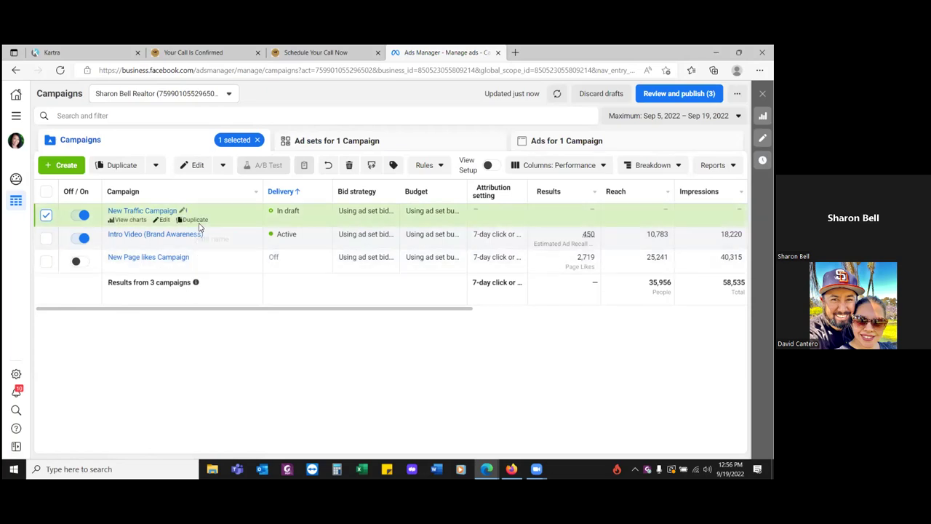
click(350, 166)
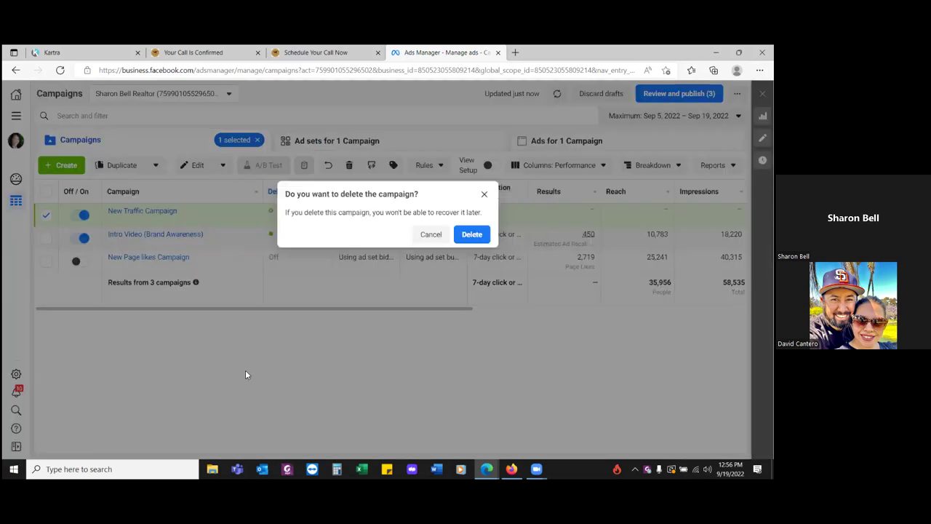
click(469, 234)
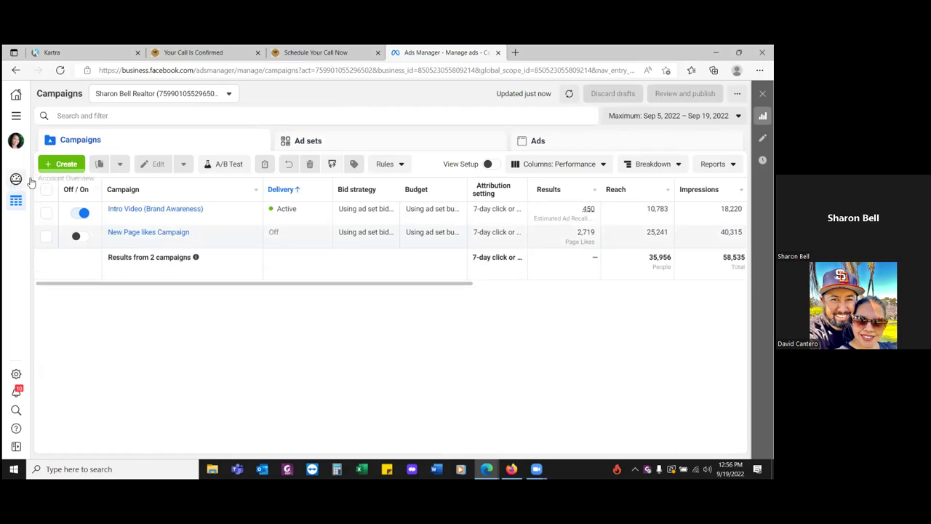
Create a new campaign with the Leads objective and declare Housing as its special ad category.
click(51, 166)
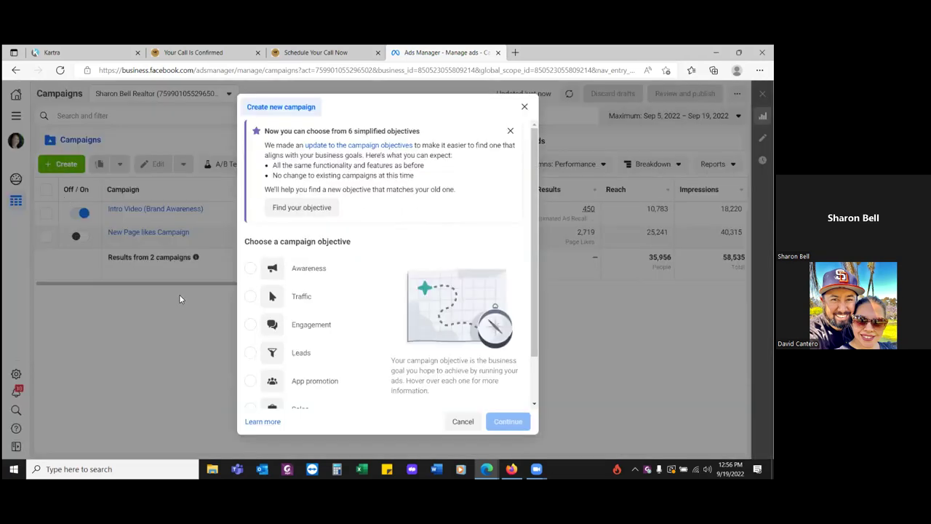
scroll(295, 321, down, 1)
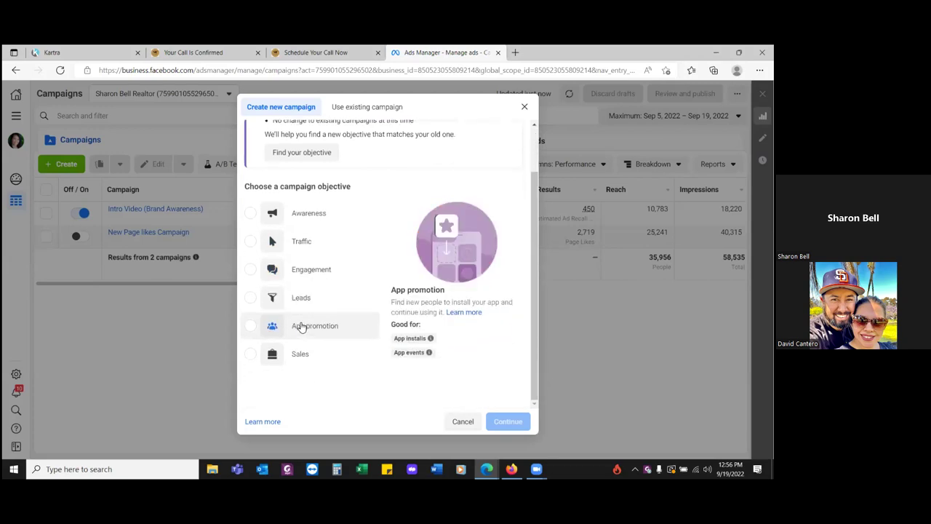
click(331, 309)
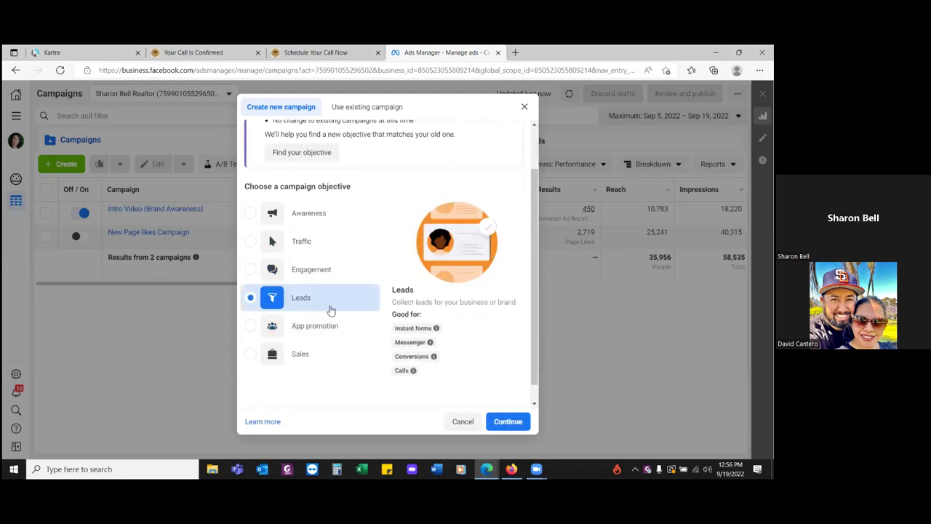
click(513, 425)
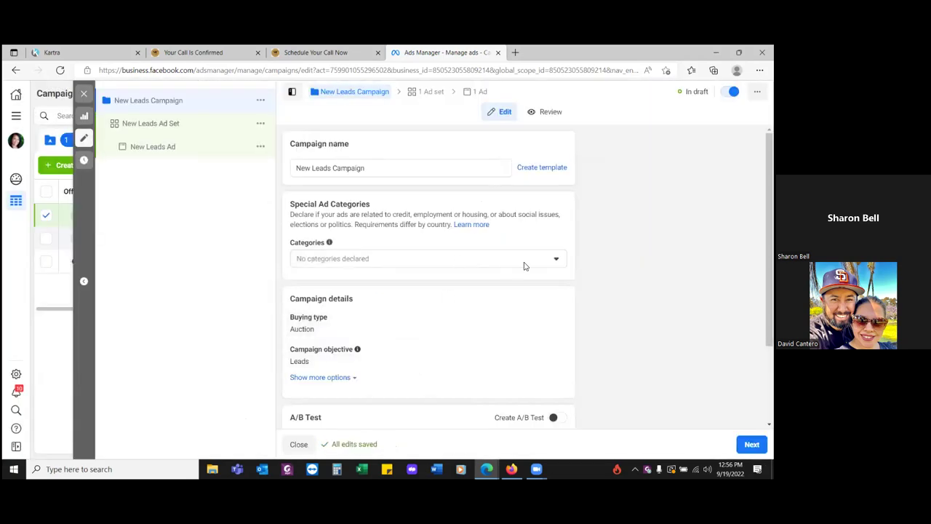
click(554, 259)
click(358, 358)
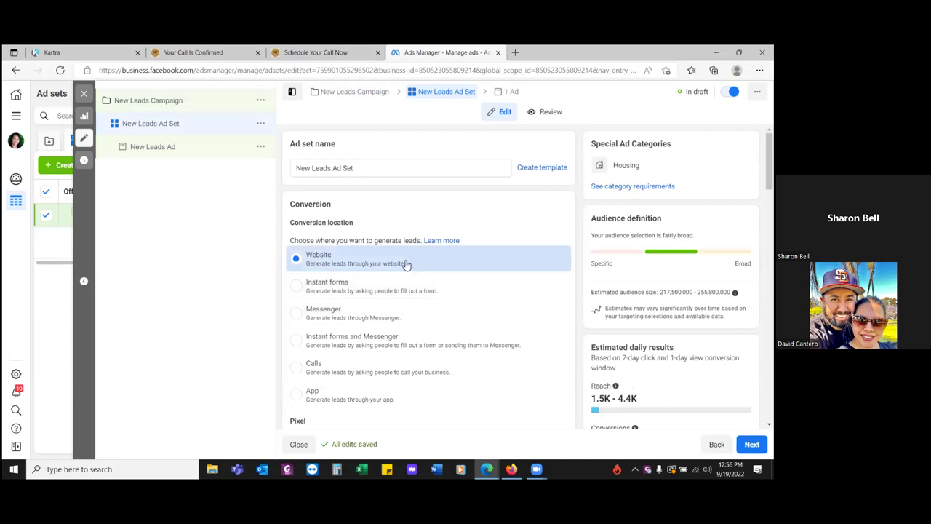
Clear the New Leads Ad Set's conversion event and choose Buyer Guide Leads from the active events again.
scroll(466, 272, down, 3)
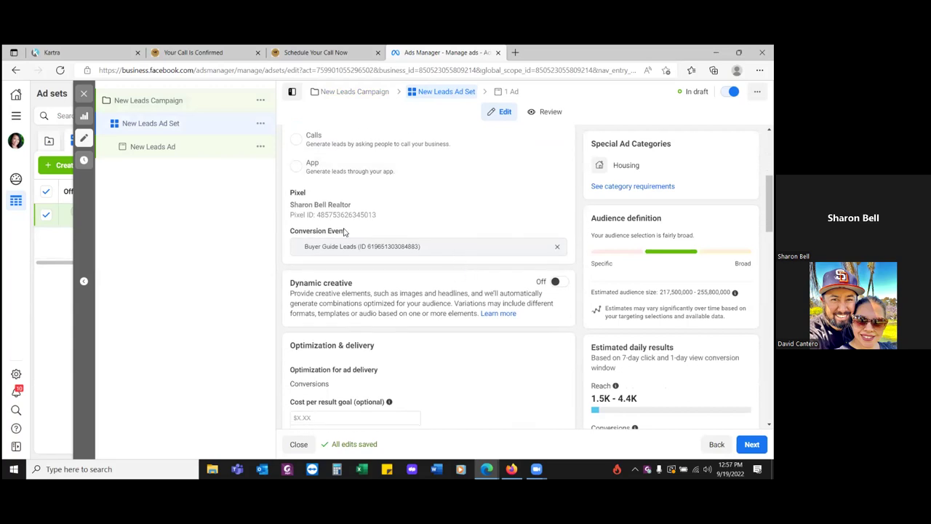
click(558, 246)
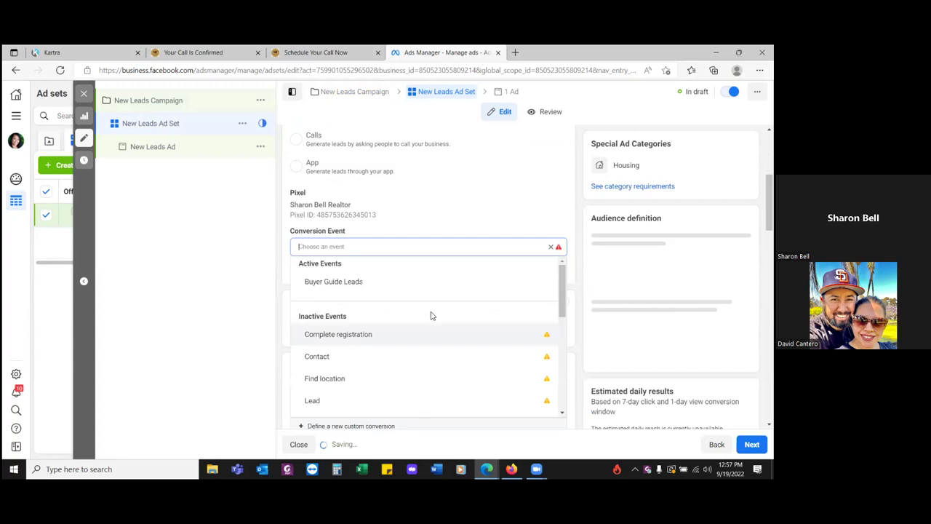
click(169, 267)
click(354, 247)
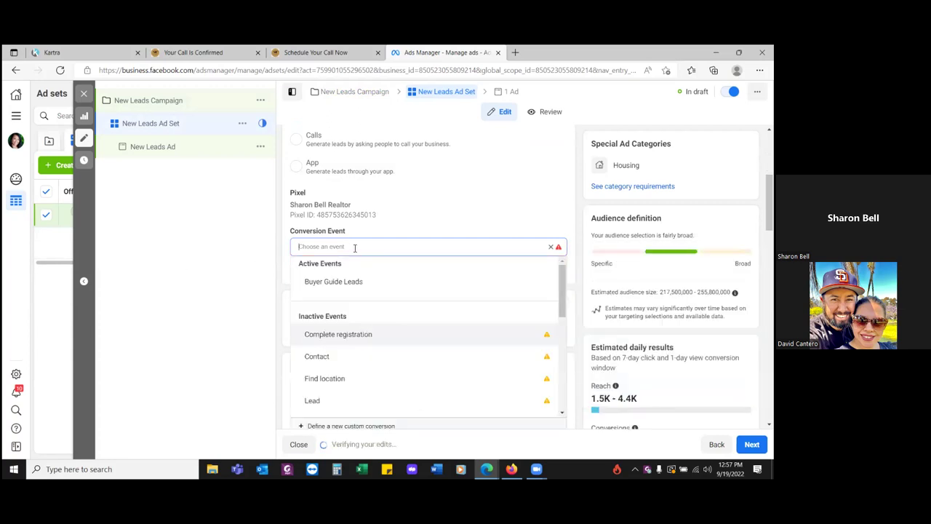
click(204, 261)
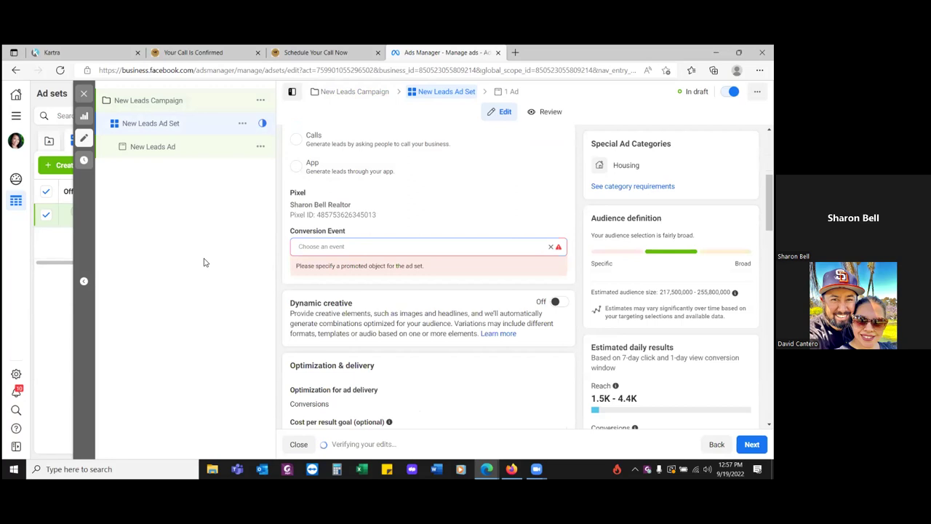
click(293, 247)
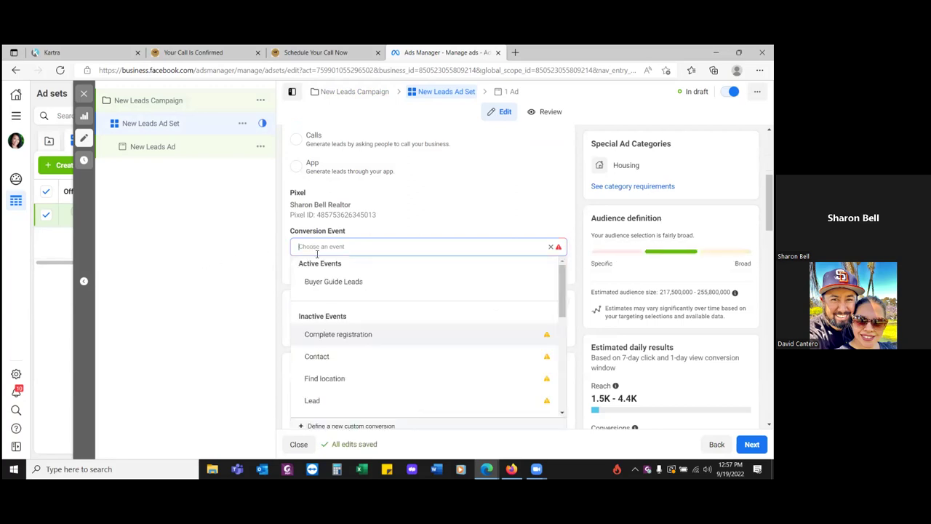
click(325, 283)
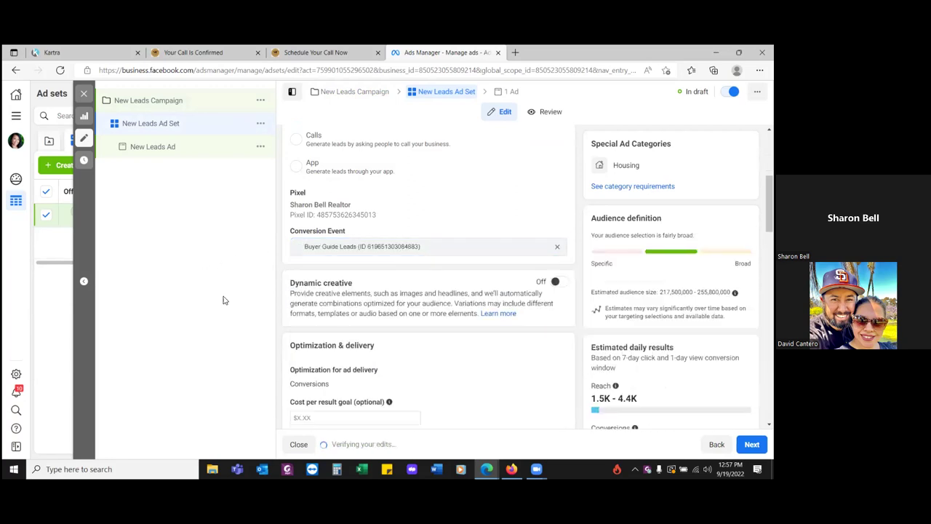